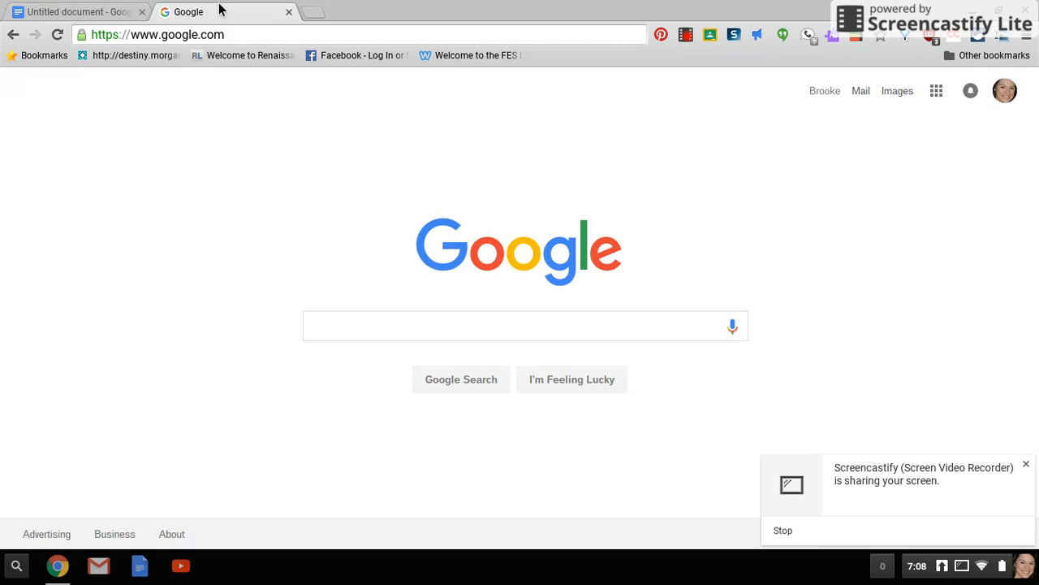
Switch to the untitled document and open the gallery for getting new add-ons
left_click(937, 92)
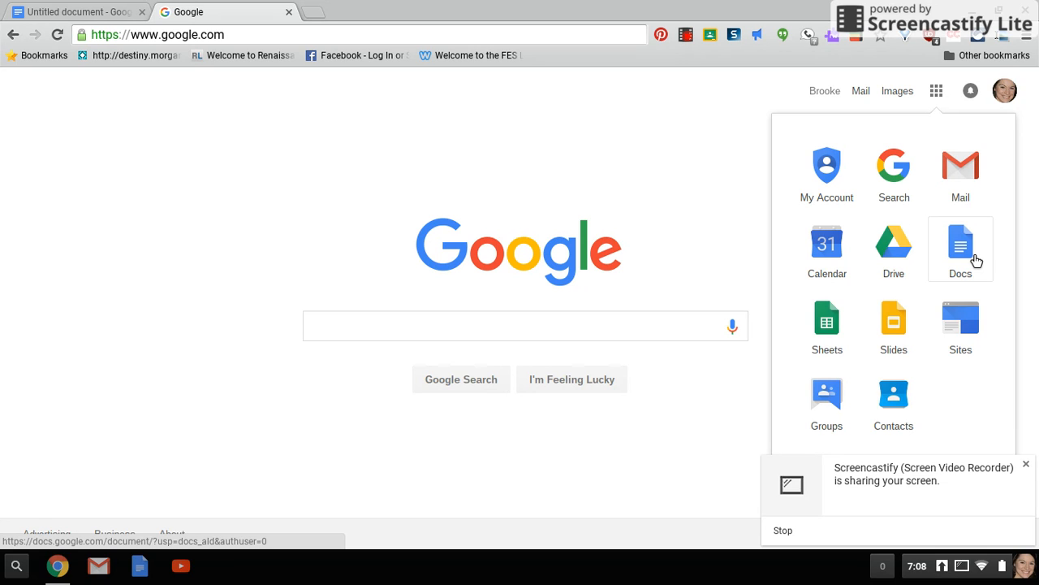
left_click(89, 11)
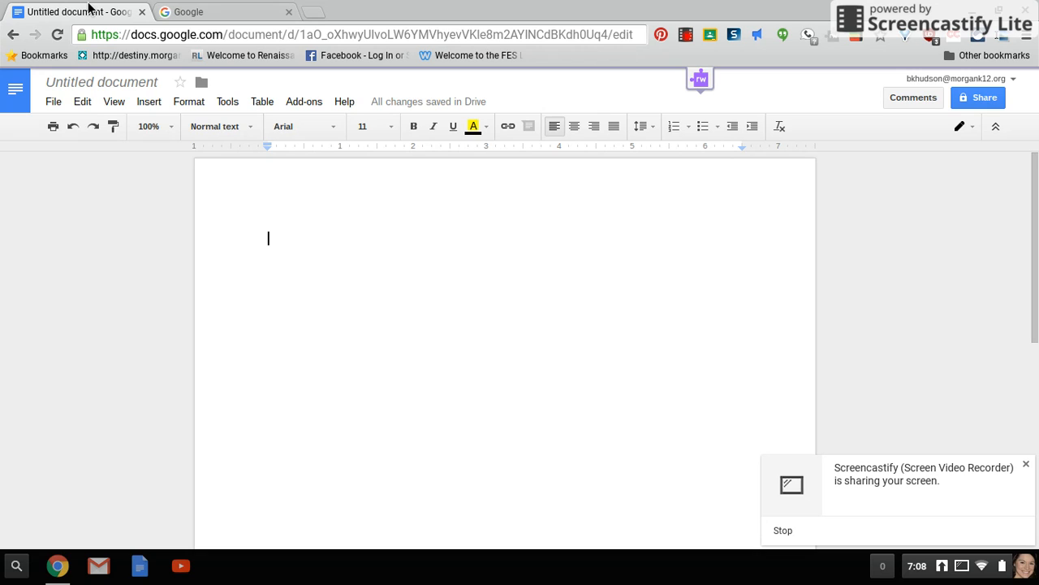
left_click(312, 104)
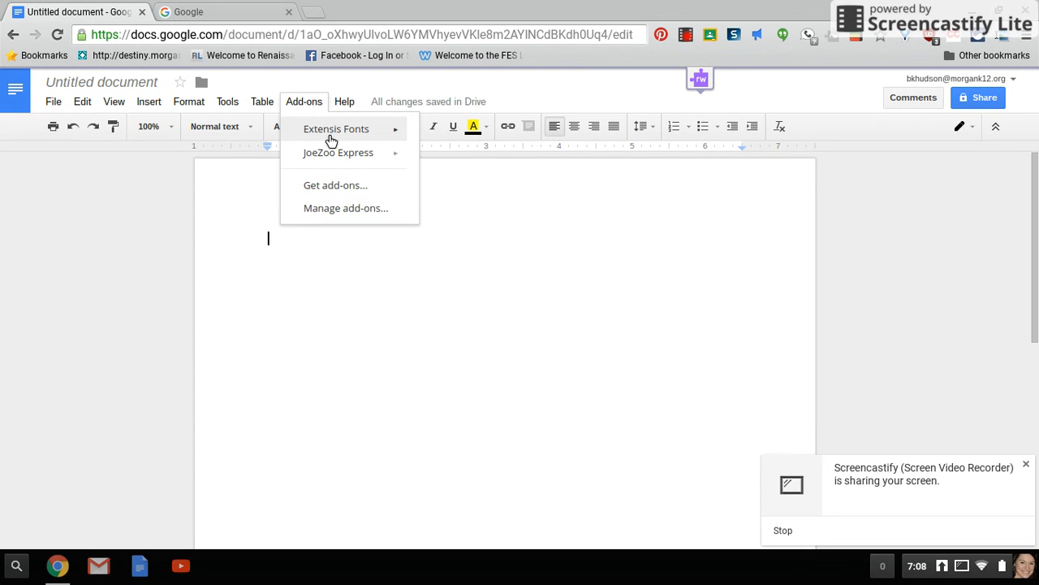
mouse_move(331, 139)
mouse_move(337, 157)
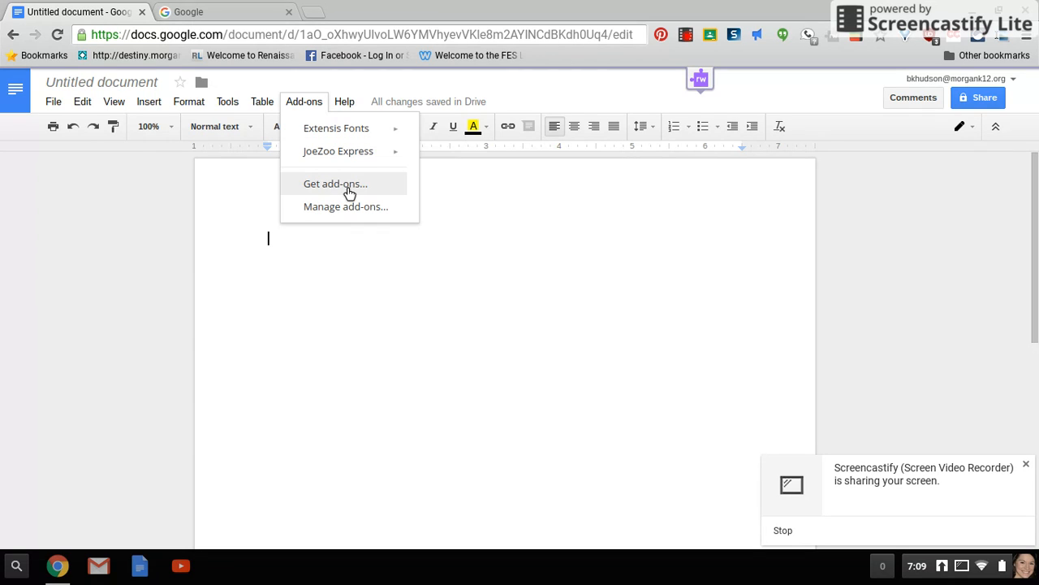
left_click(347, 188)
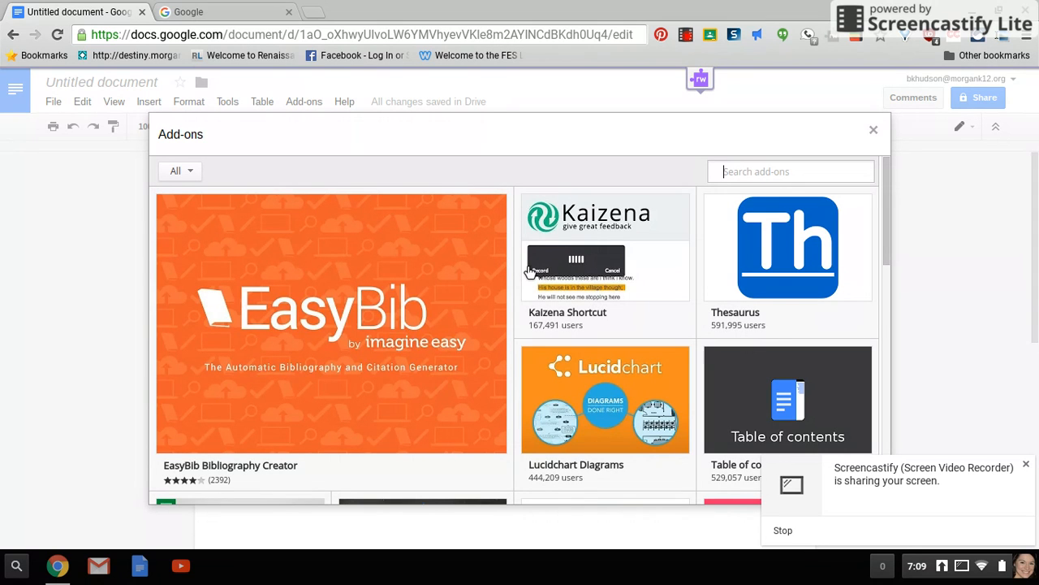
Browse the available document add-ons in the gallery and close it
mouse_move(528, 270)
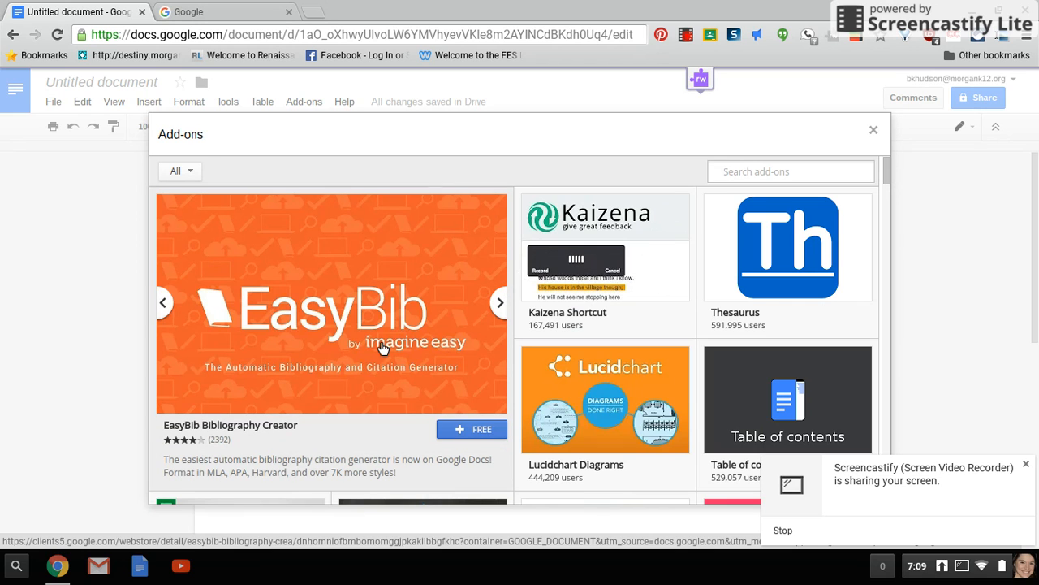
mouse_move(523, 319)
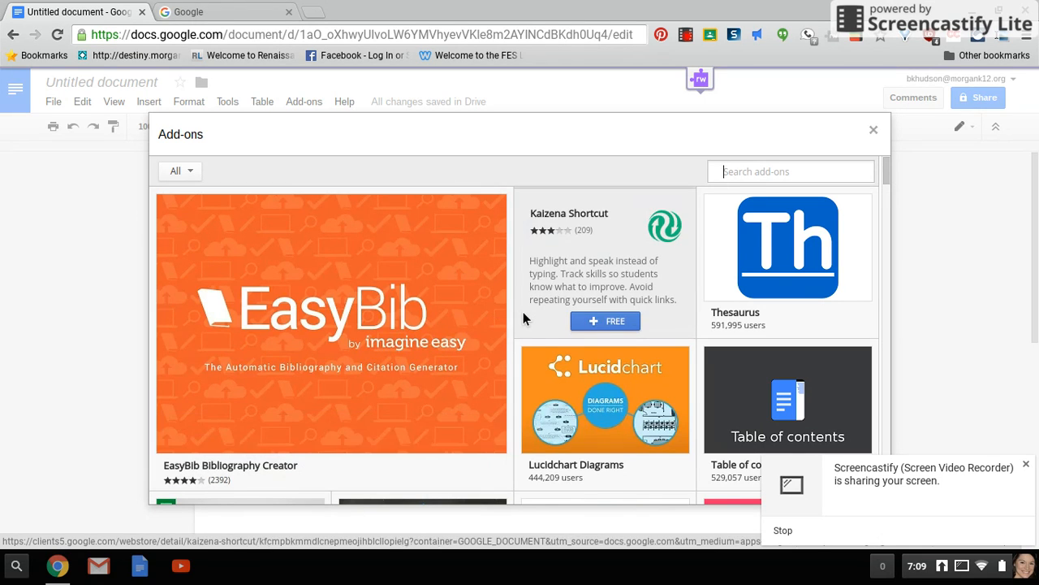
scroll(523, 314, "down", 1)
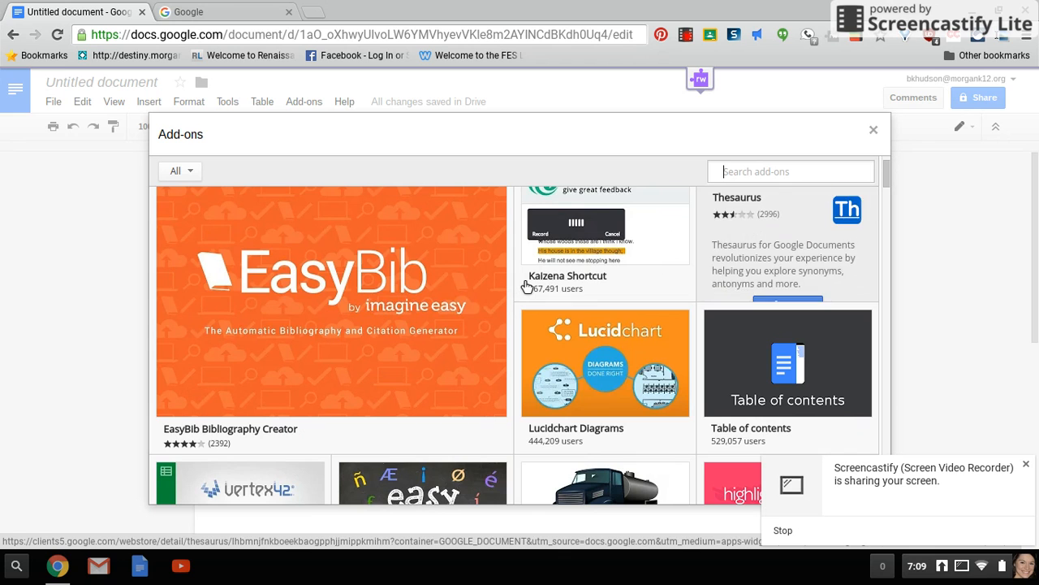
scroll(526, 286, "down", 3)
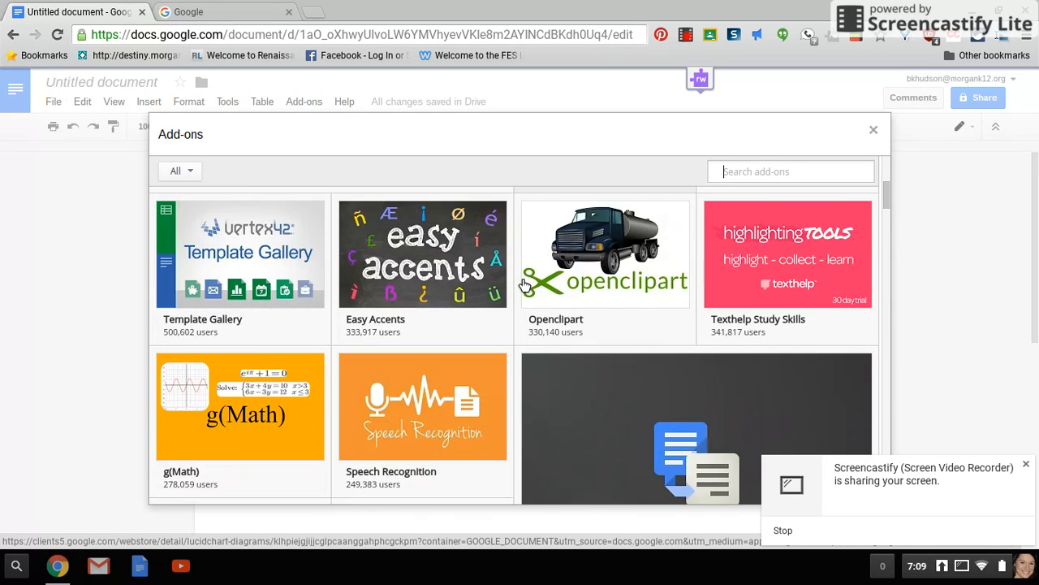
scroll(524, 284, "down", 1)
scroll(524, 284, "down", 2)
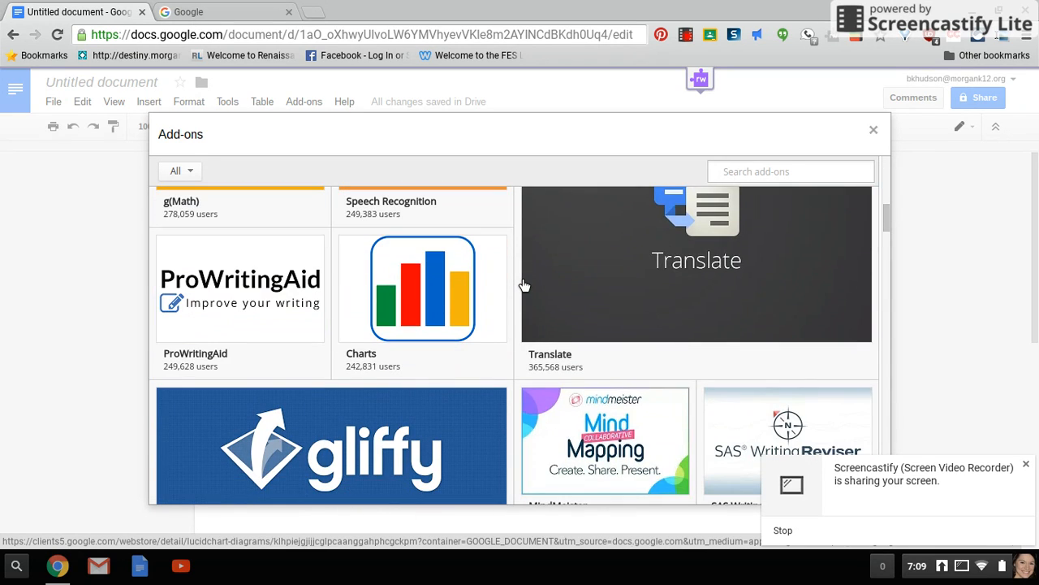
scroll(874, 142, "down", 2)
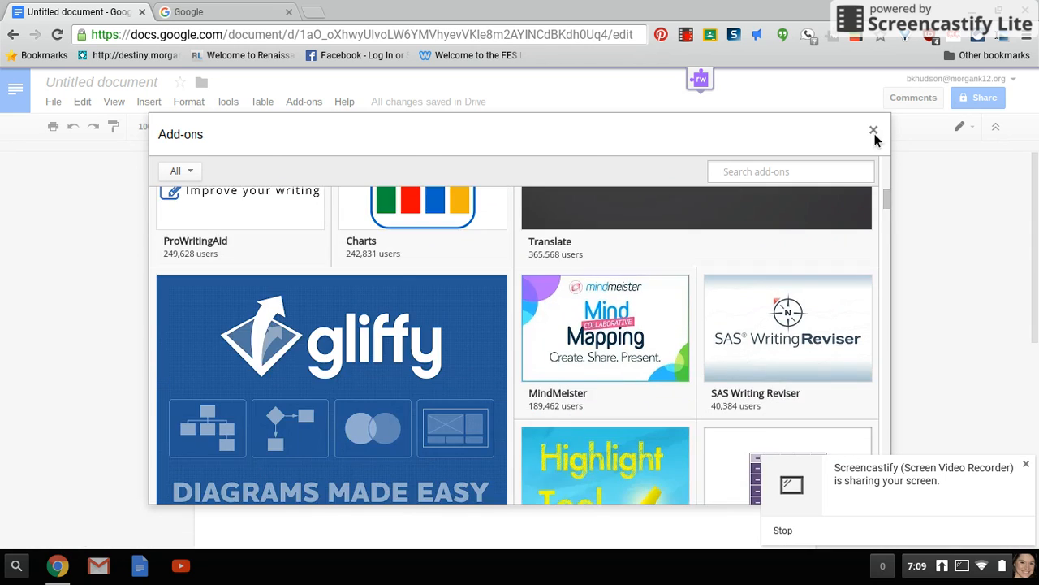
left_click(874, 132)
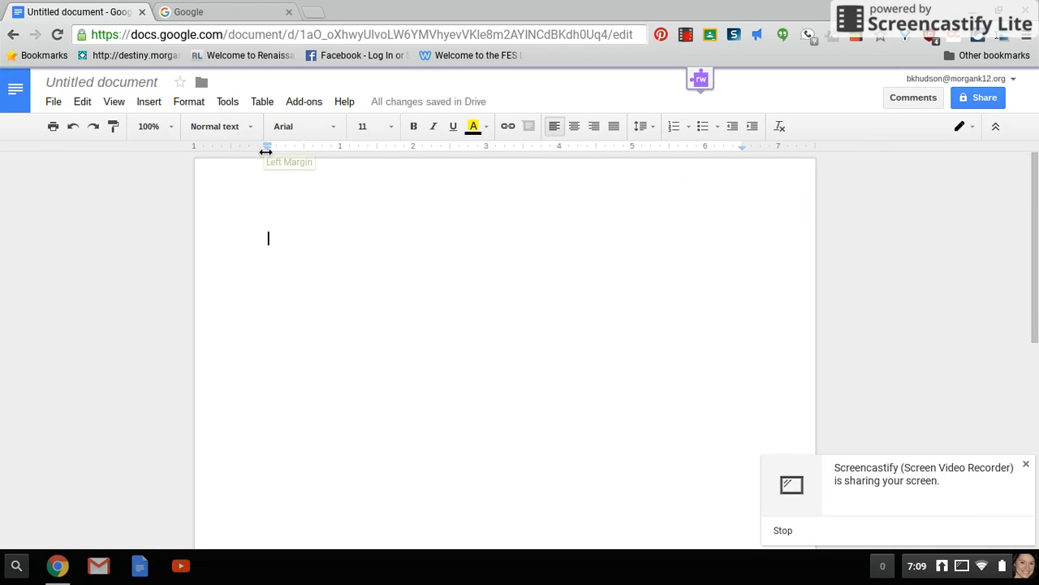
Open the Research tool, search for "Dogs" and look through the results
left_click(228, 104)
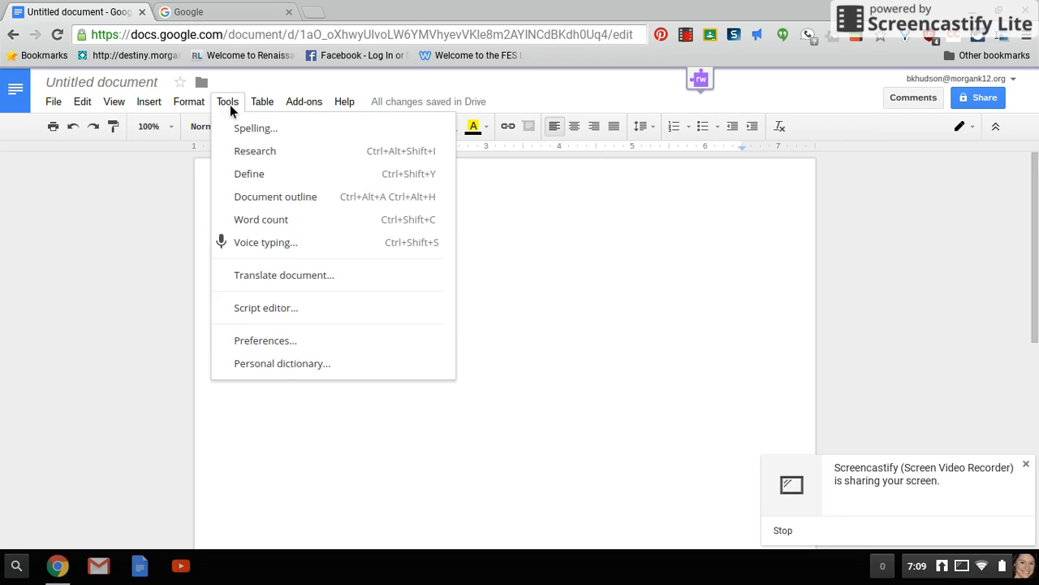
left_click(246, 156)
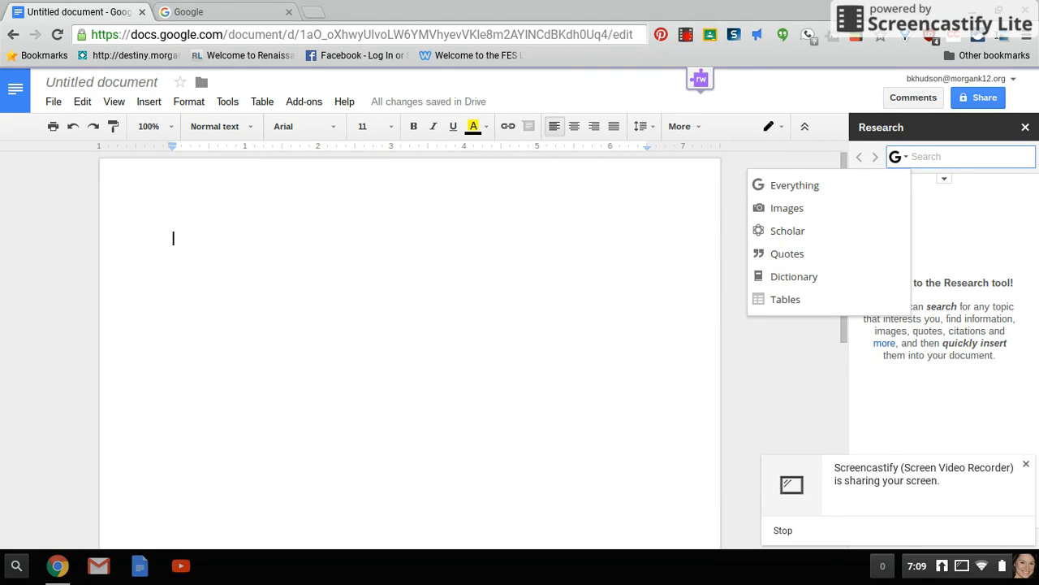
type("Dogs")
key("Return")
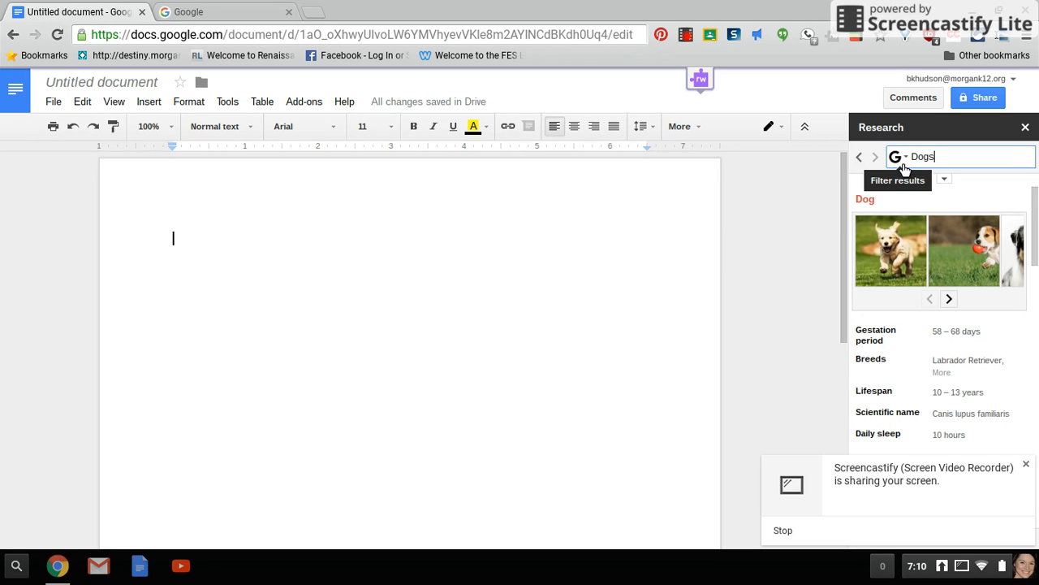
scroll(903, 376, "down", 2)
scroll(903, 382, "down", 5)
scroll(904, 380, "up", 7)
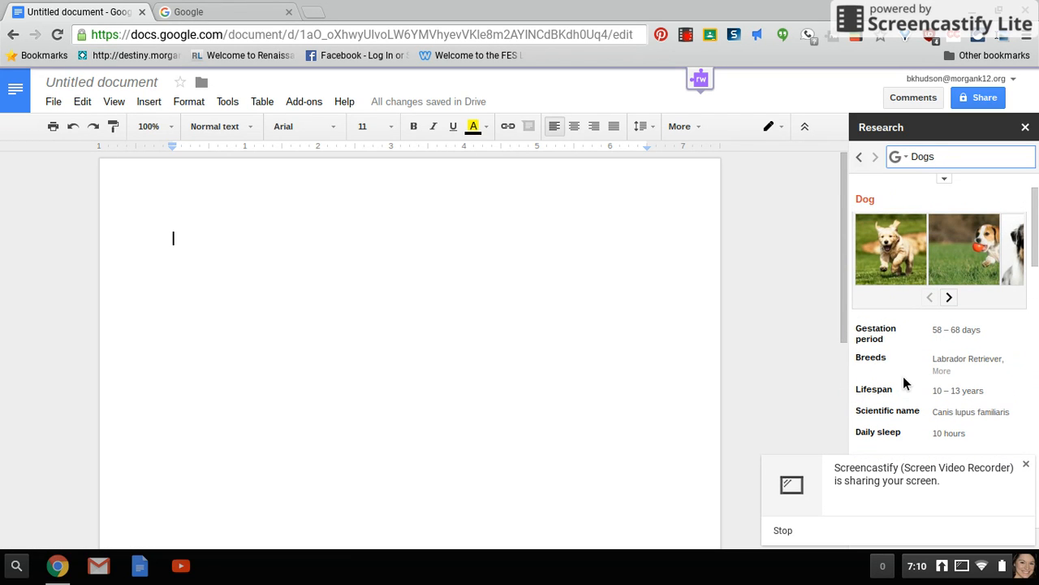
Filter the Dogs research results to images and insert the picture of the cream puppy lying on grass into the document
left_click(905, 163)
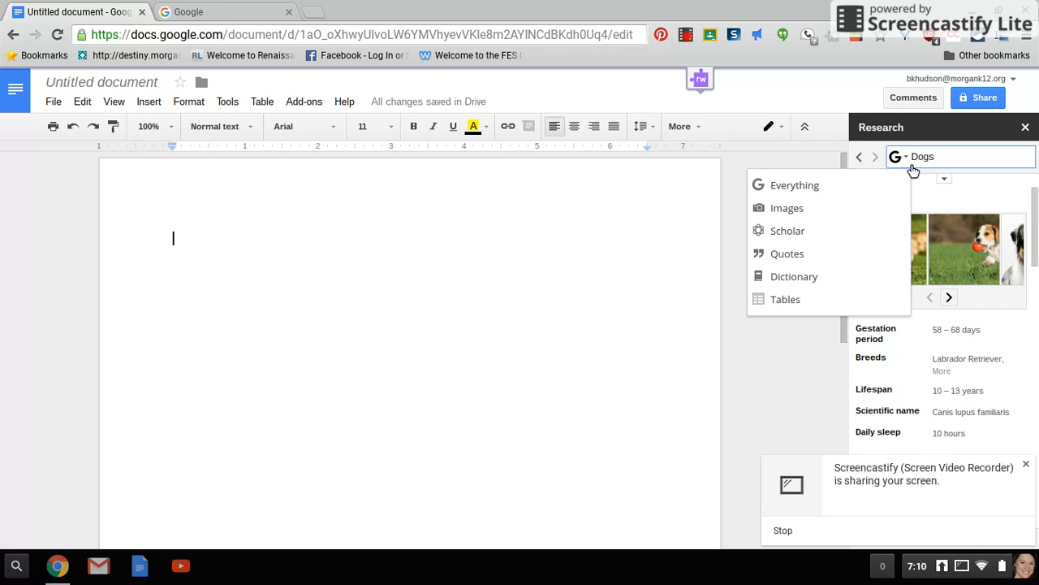
left_click(812, 212)
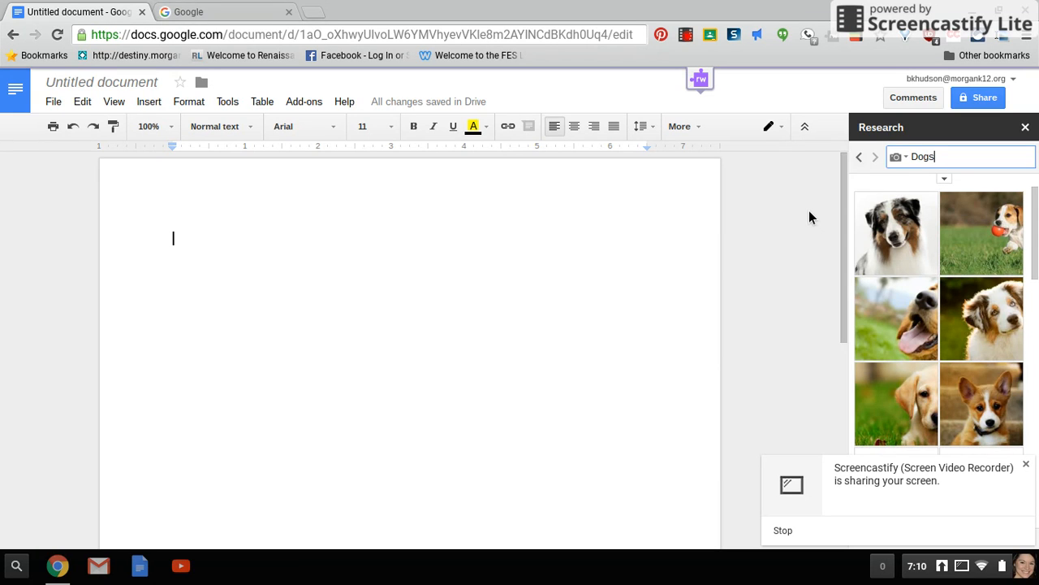
scroll(970, 293, "down", 3)
scroll(970, 293, "down", 3)
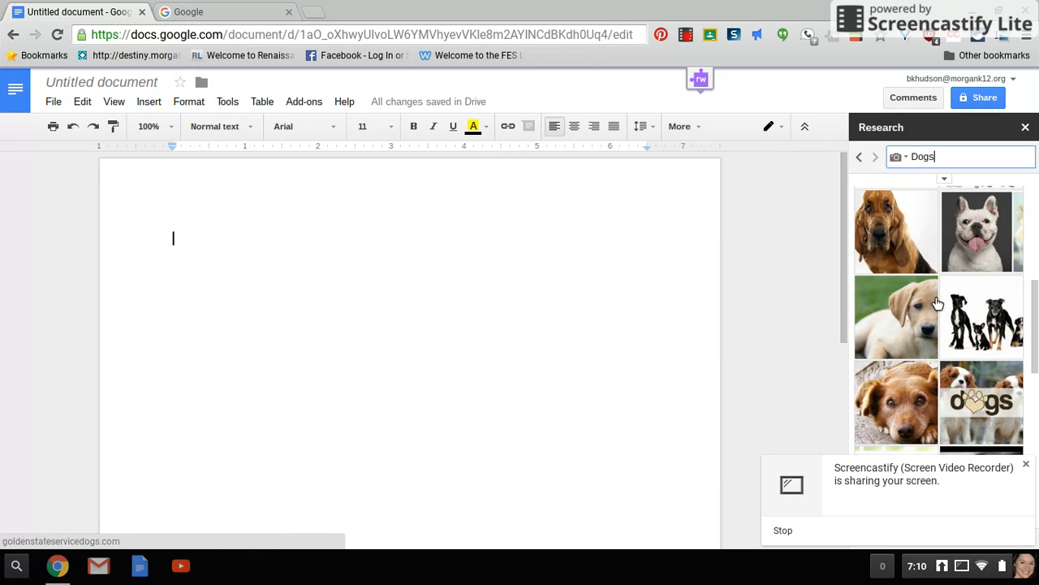
mouse_move(919, 306)
left_click_drag(918, 306, 319, 270)
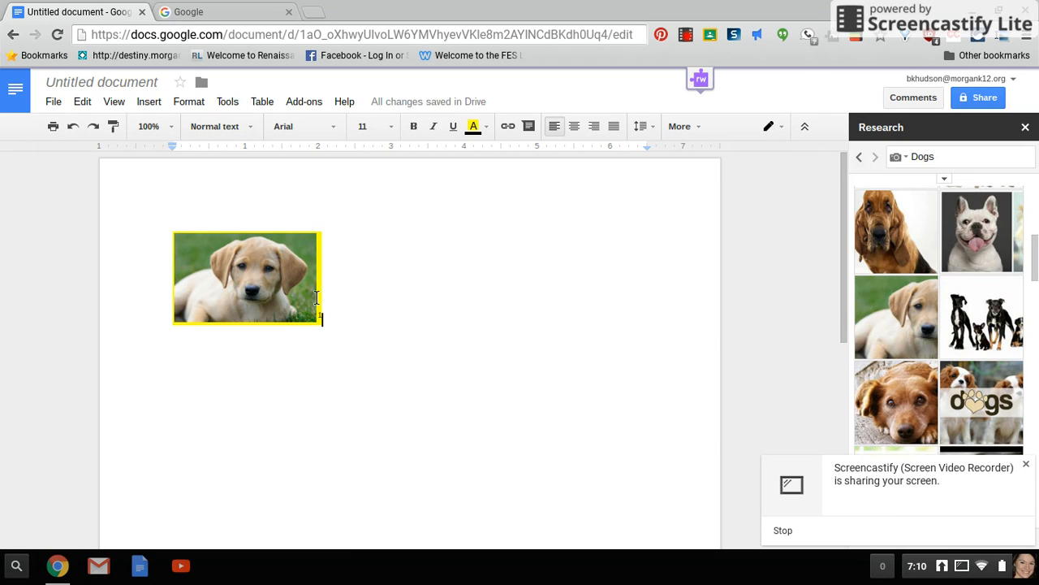
Set the text colour to white and remove the yellow highlight around the inserted puppy picture
left_click(497, 128)
left_click(606, 183)
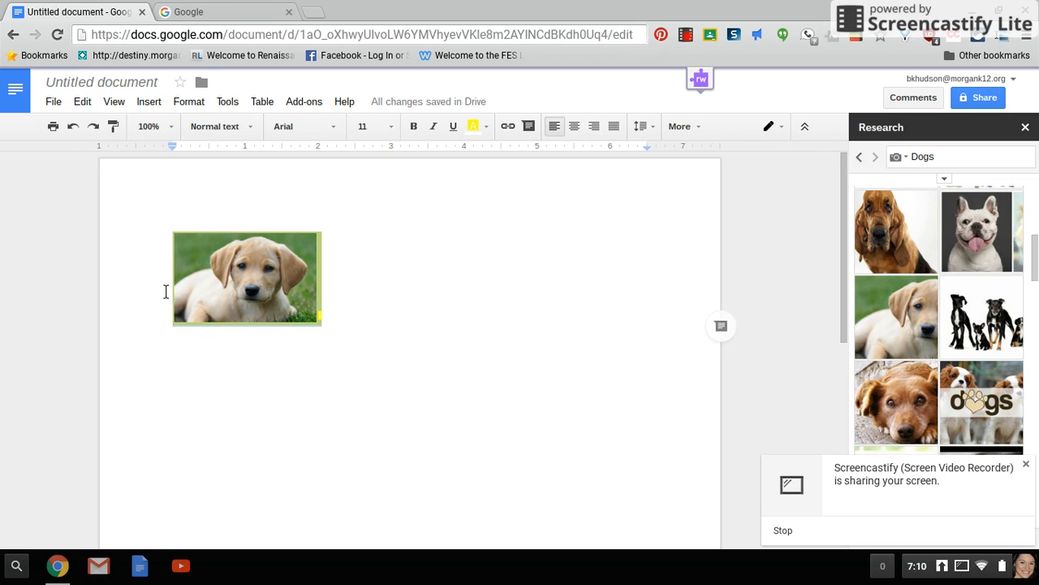
left_click(489, 128)
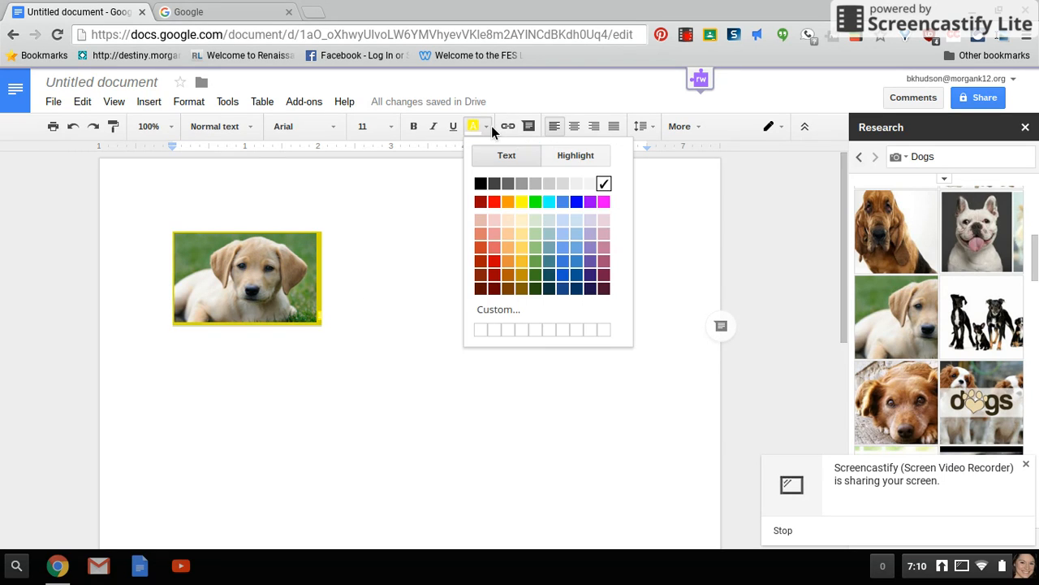
left_click(576, 155)
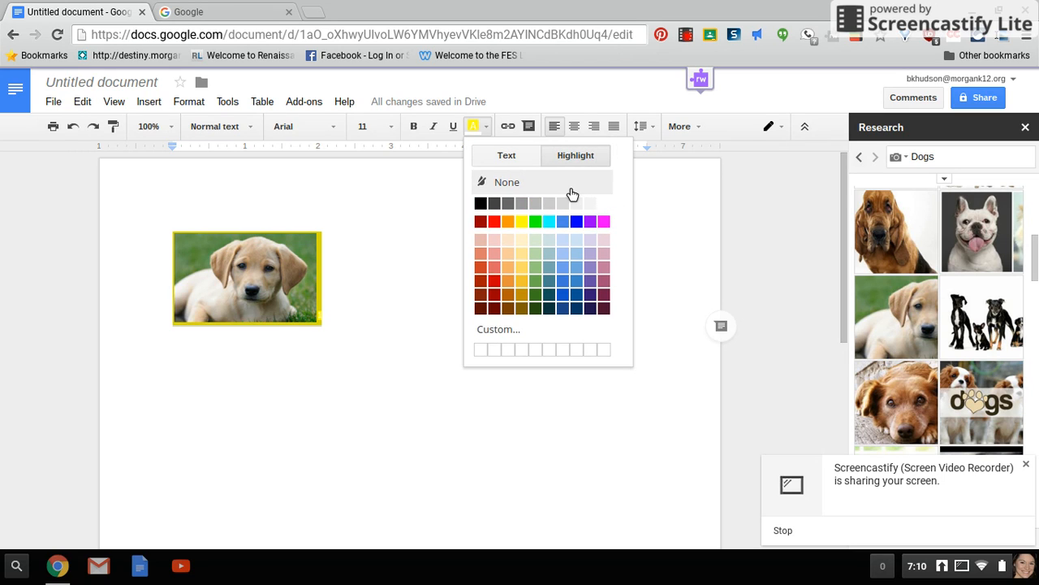
left_click(569, 187)
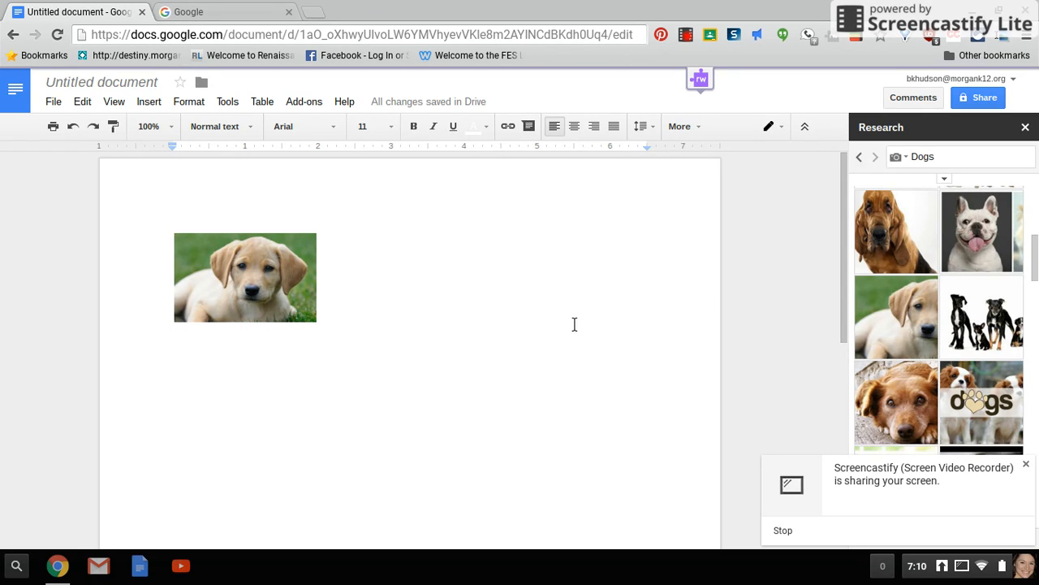
left_click(911, 159)
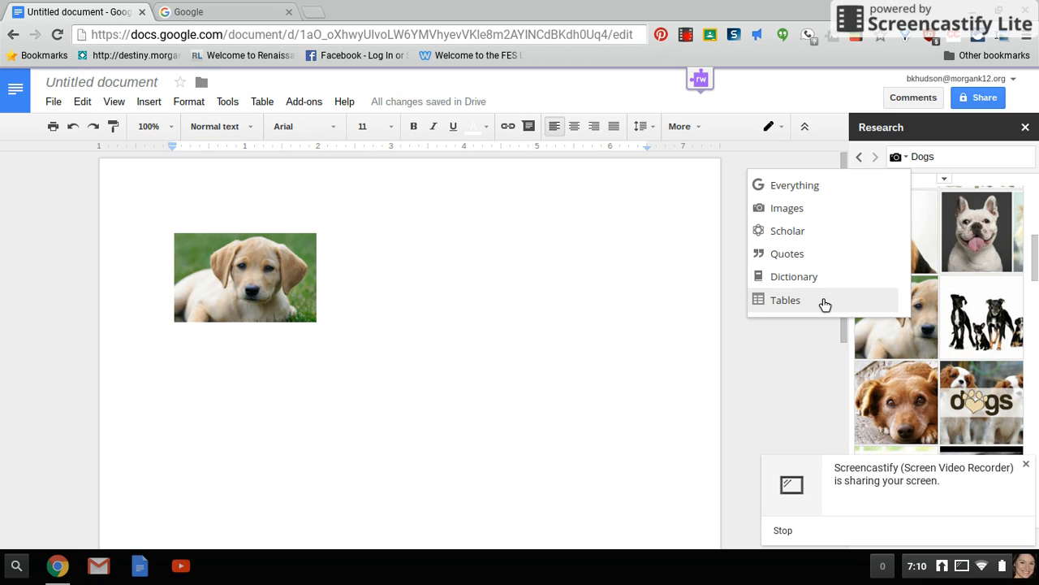
left_click(455, 289)
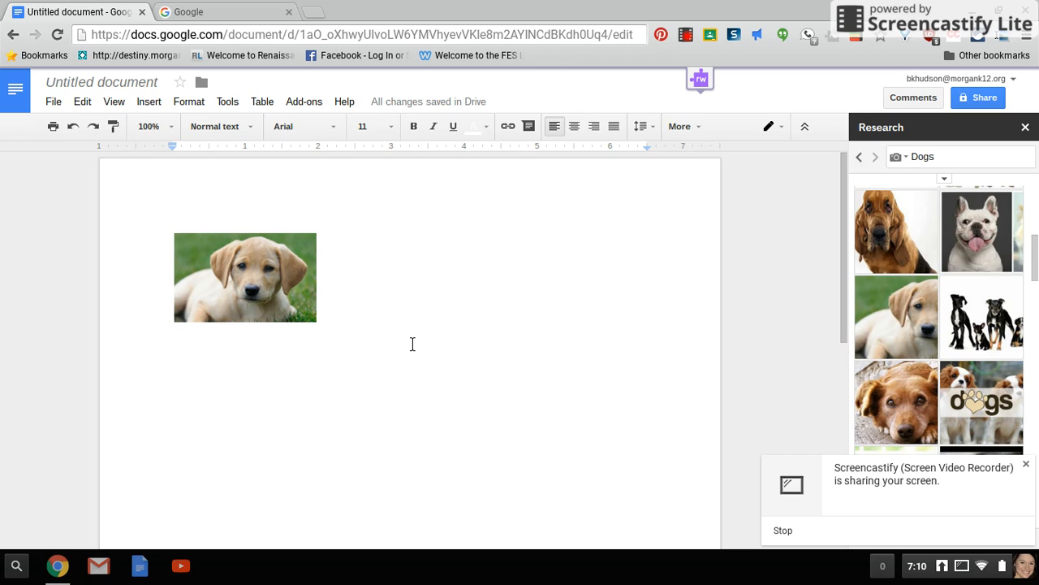
Dictate "Speak then it will start typing everything that you are saying and it will appear on your screen." below the picture with Voice typing
left_click(226, 104)
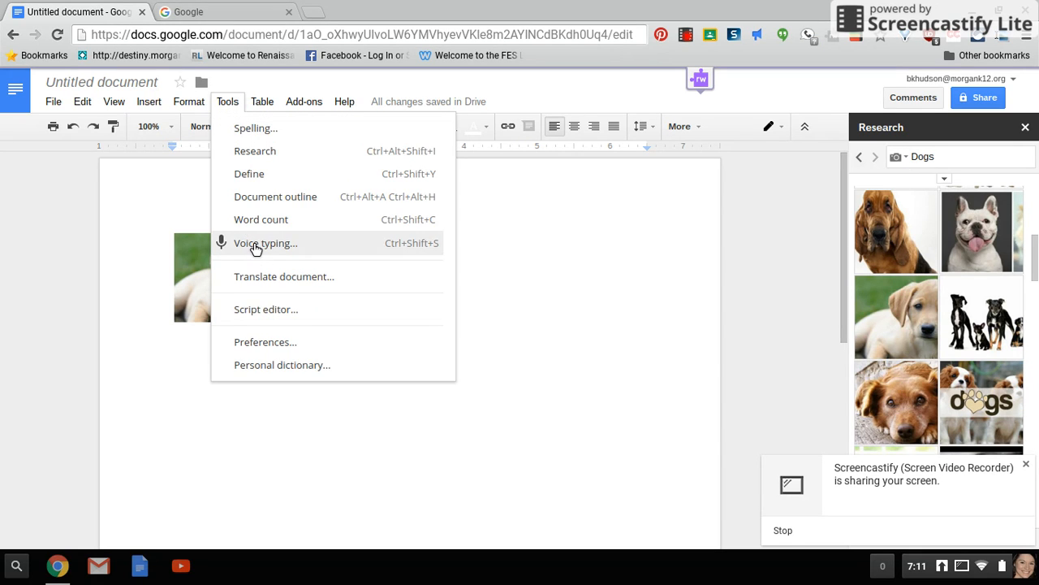
left_click(257, 243)
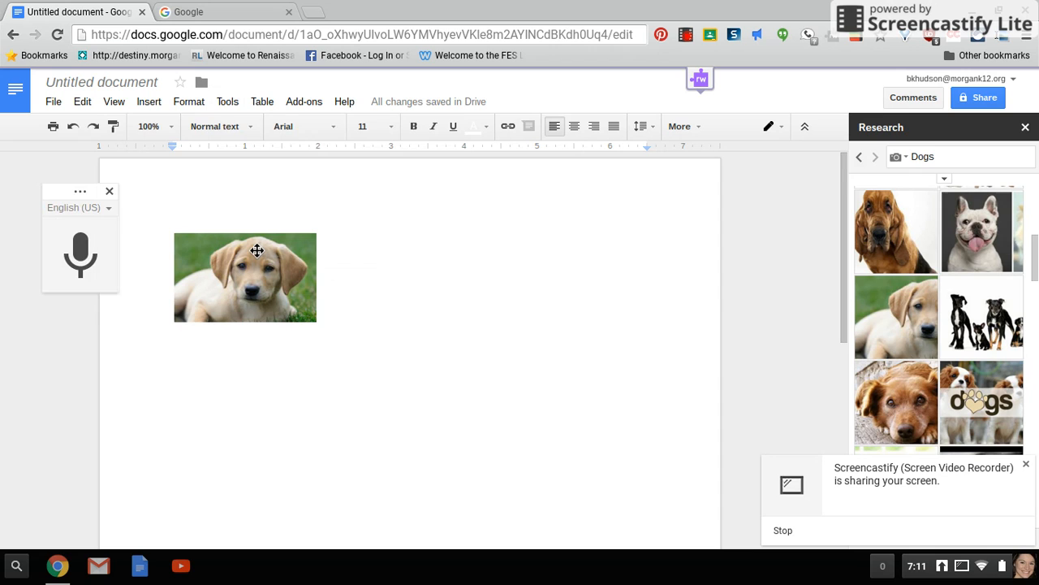
left_click(85, 280)
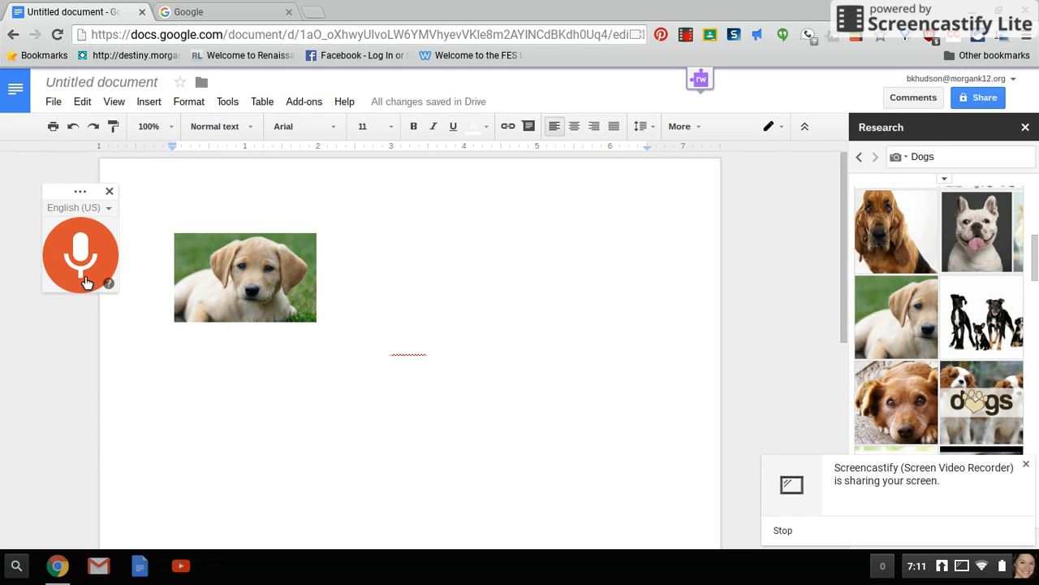
left_click(81, 255)
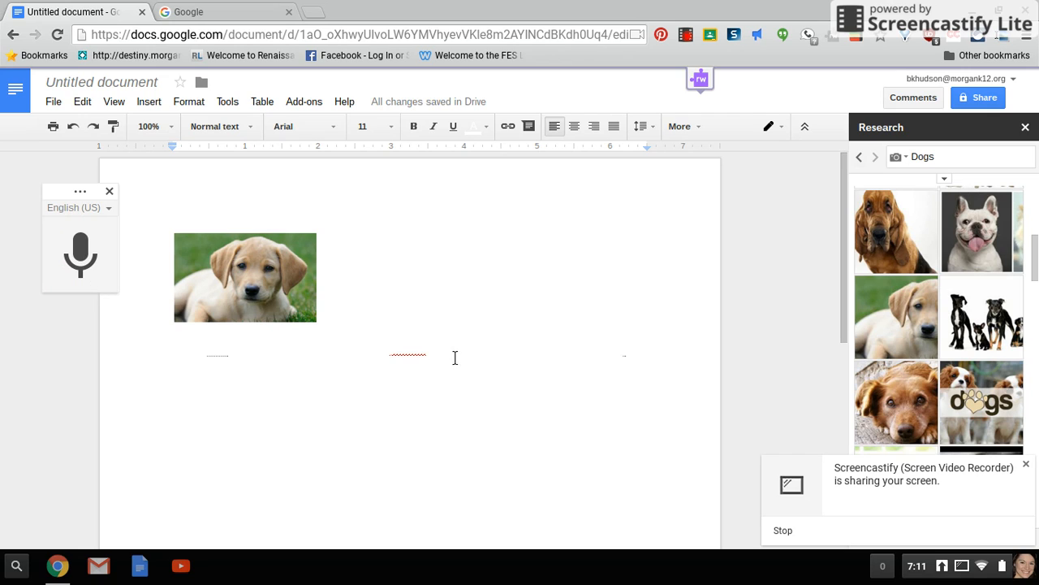
Set the text colour of the dictated sentence below the picture to black
left_click_drag(449, 355, 141, 350)
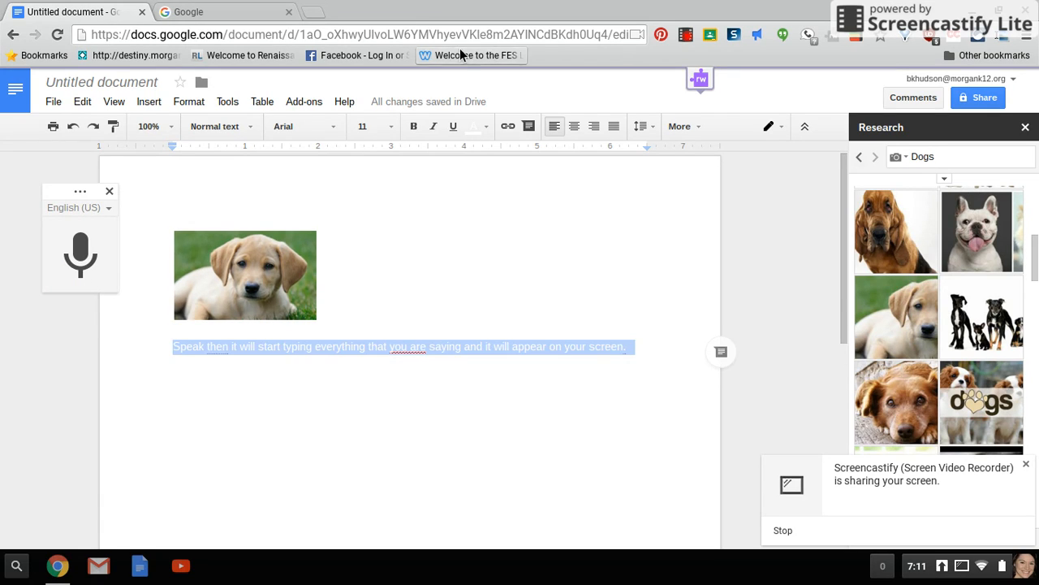
left_click(487, 128)
left_click(499, 158)
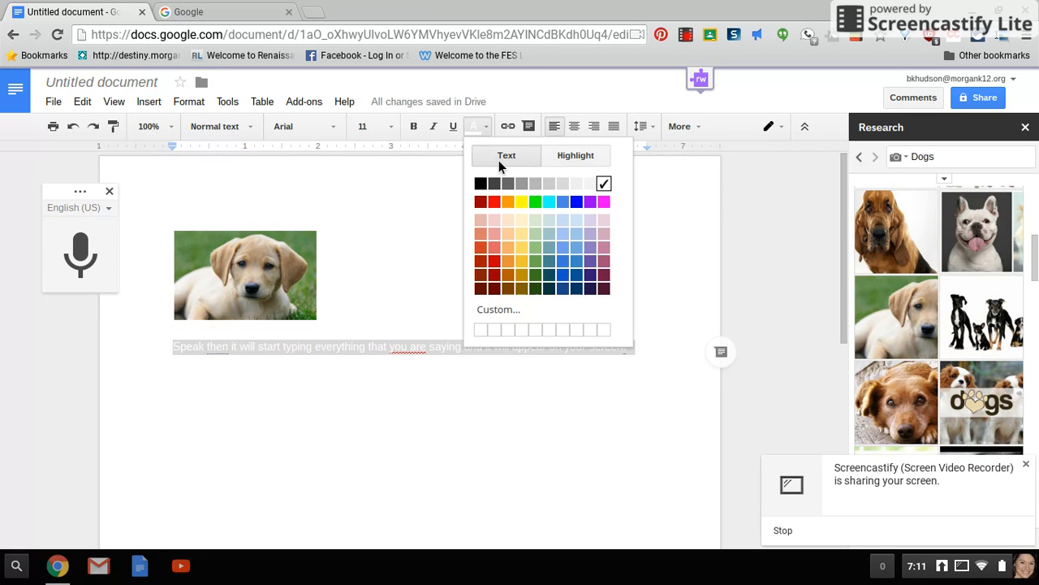
left_click(500, 407)
left_click(500, 408)
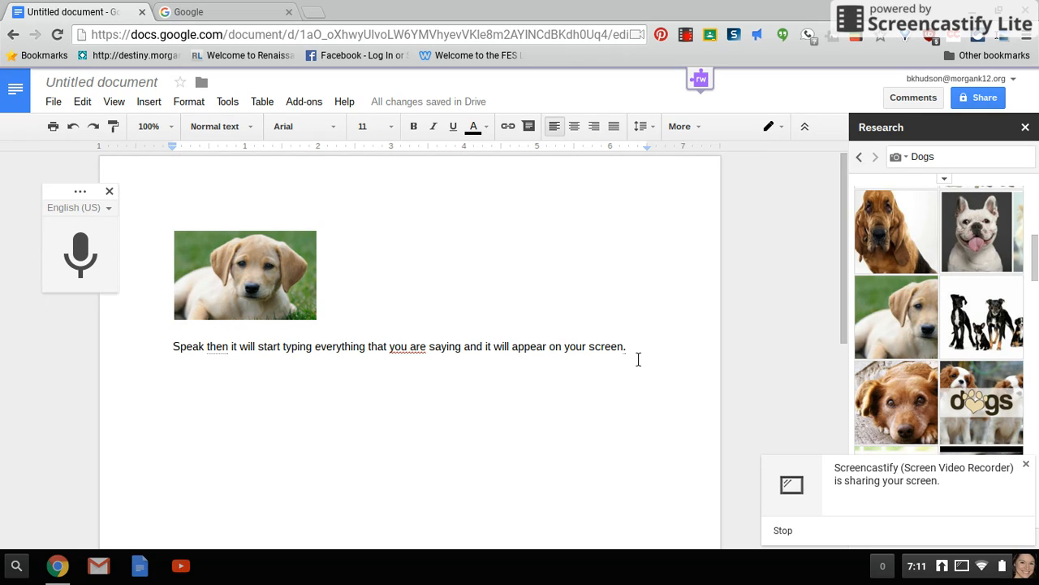
Delete the word "Speak" from the start of the dictated sentence and capitalize "Then"
left_click(212, 347)
key("BackSpace")
key("BackSpace")
key("BackSpace")
key("BackSpace")
key("BackSpace")
key("BackSpace")
key("BackSpace")
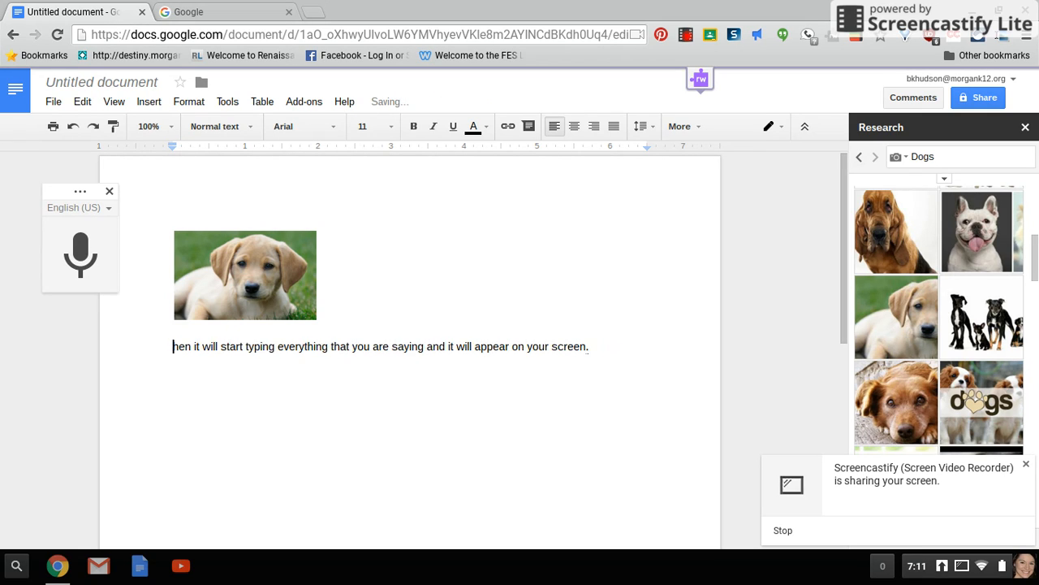
type("T")
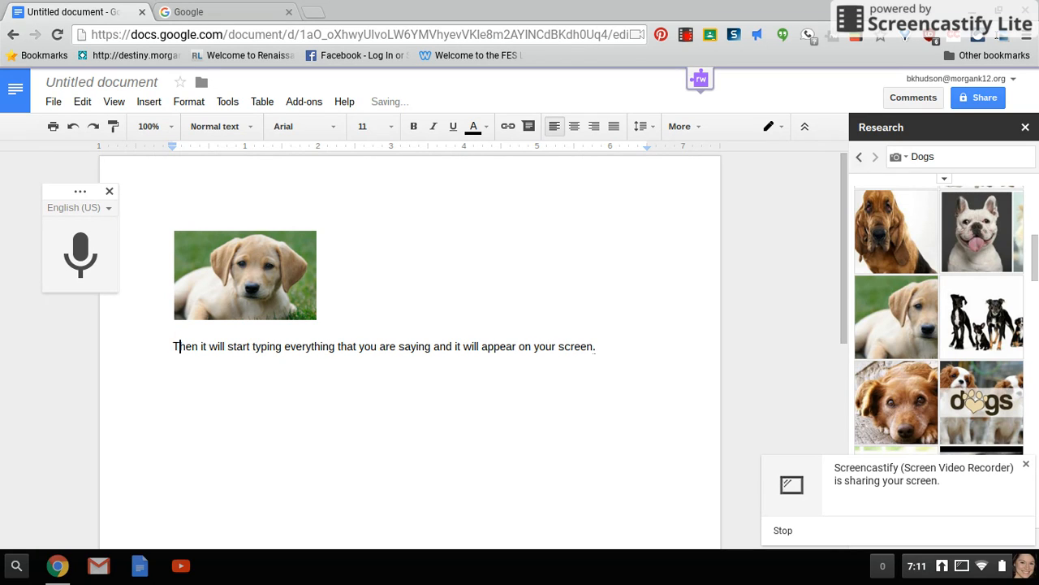
Browse the target languages offered for creating a translated copy of the document, and cancel without translating
left_click(632, 351)
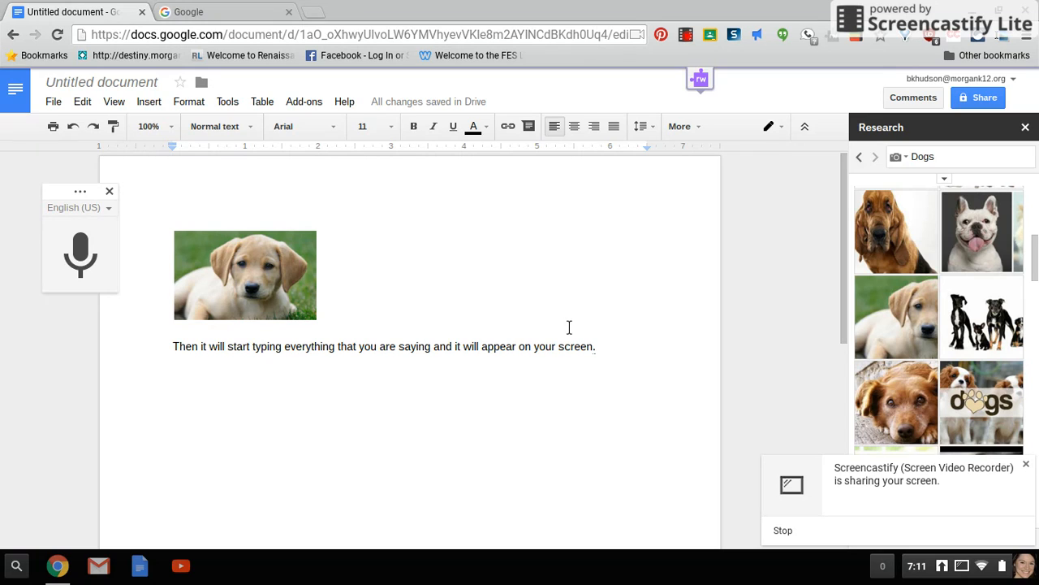
left_click(228, 107)
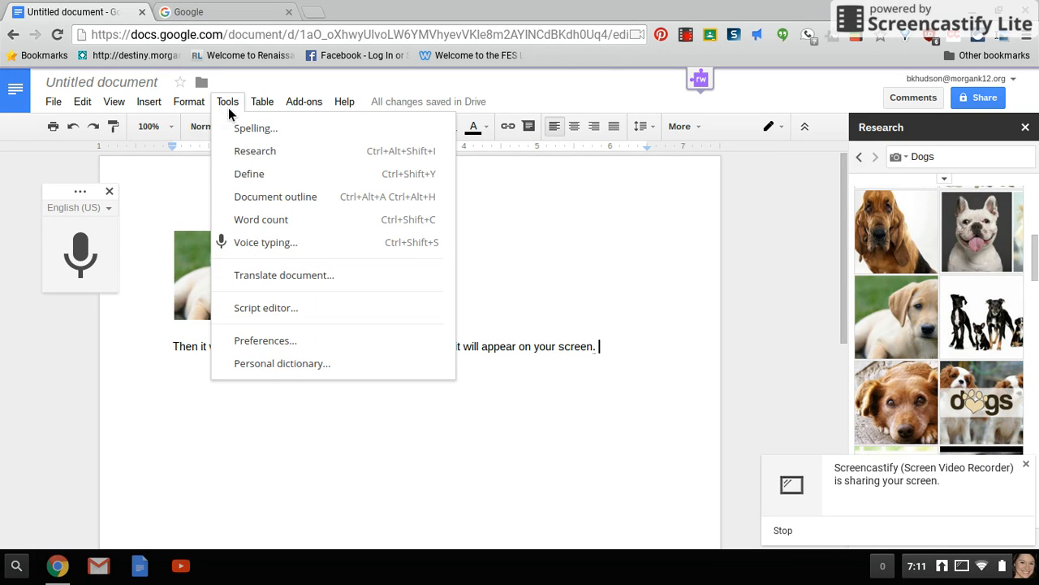
left_click(274, 280)
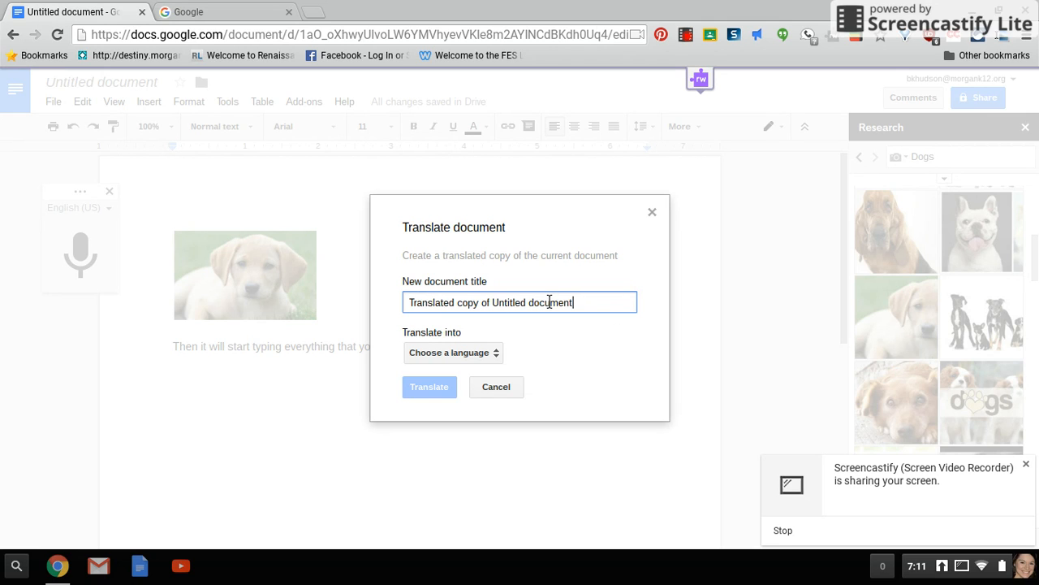
left_click(489, 361)
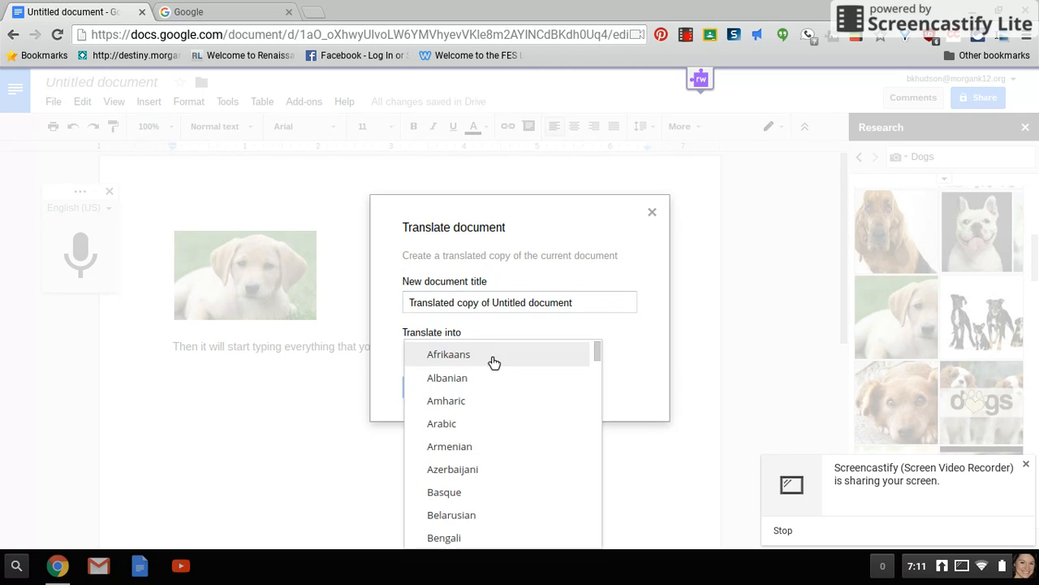
scroll(487, 406, "down", 5)
scroll(488, 408, "down", 5)
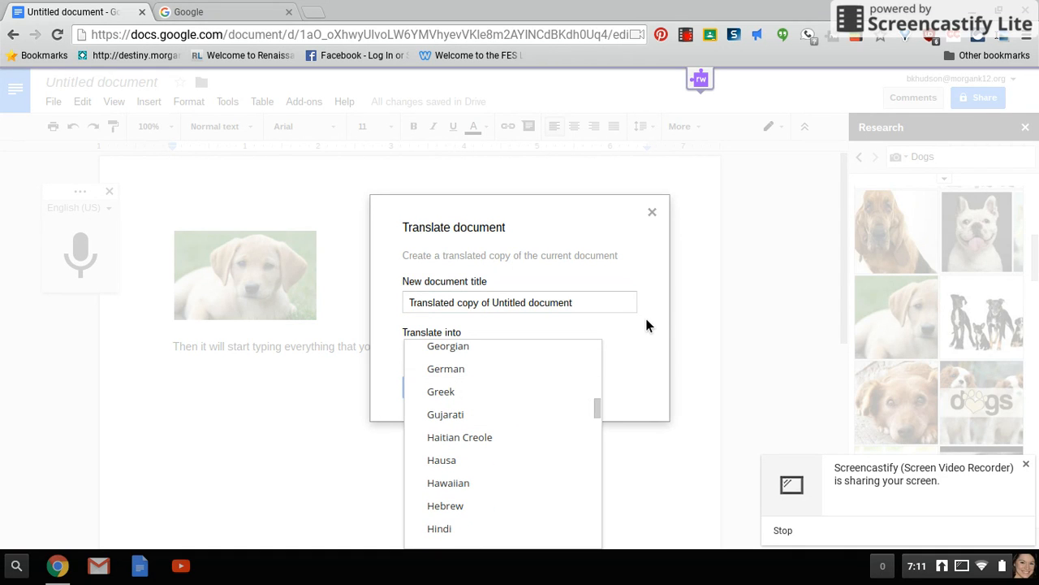
scroll(498, 401, "down", 2)
scroll(498, 401, "up", 3)
left_click(674, 327)
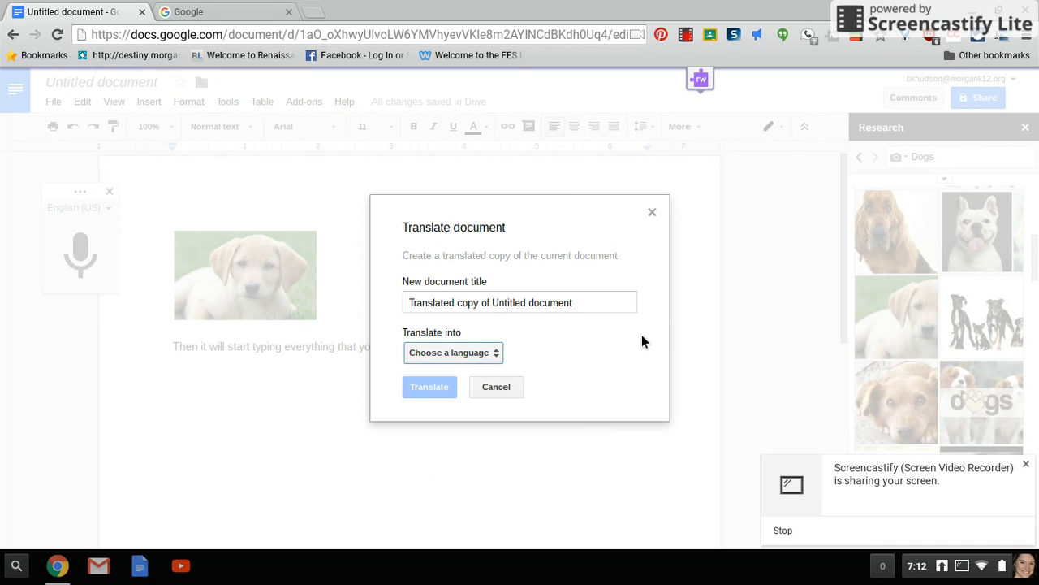
left_click(495, 388)
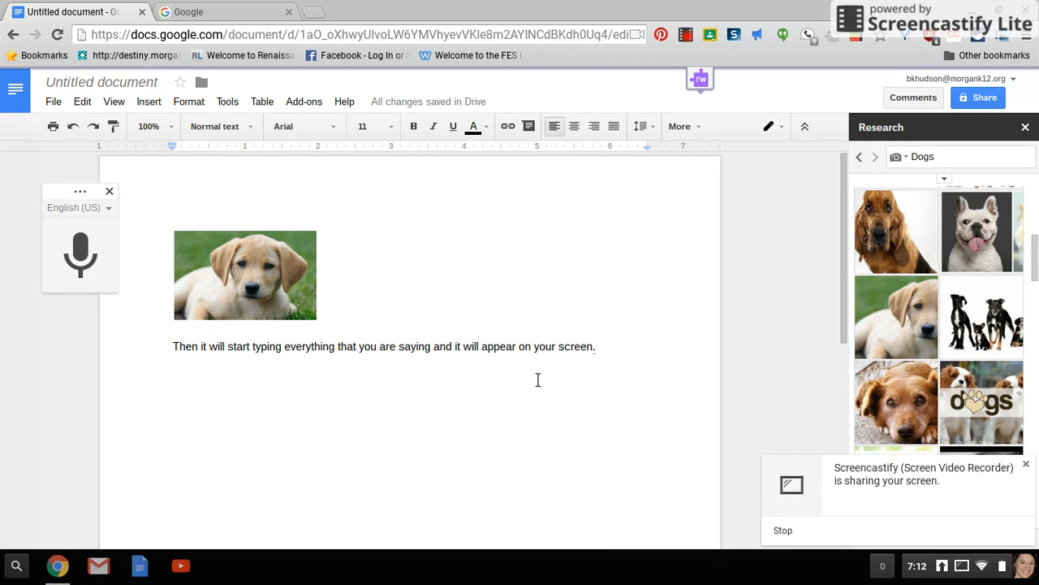
Close the Research pane and open the document's sharing settings, skipping the request to name it
left_click(1025, 127)
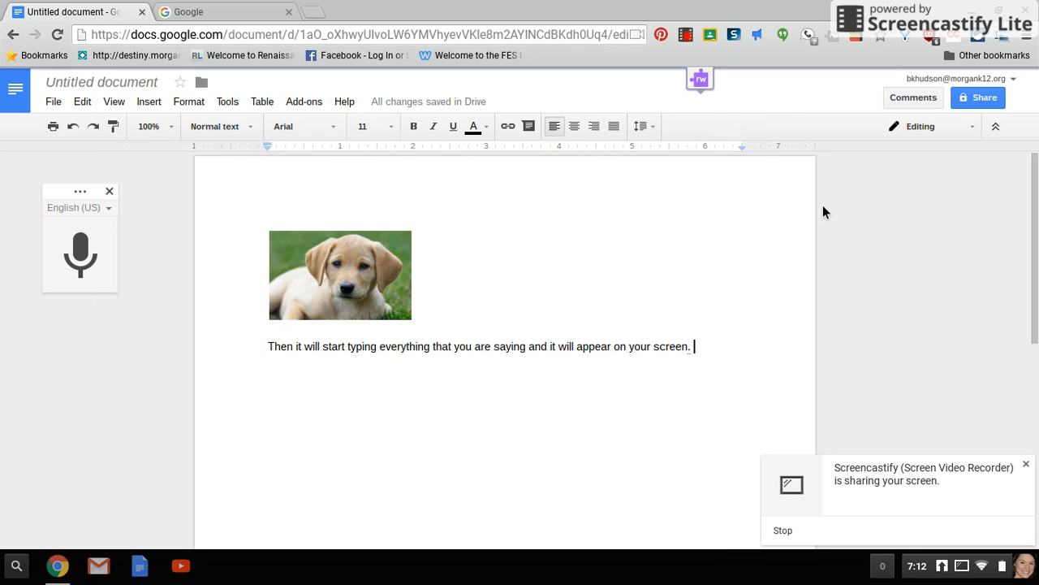
left_click(981, 98)
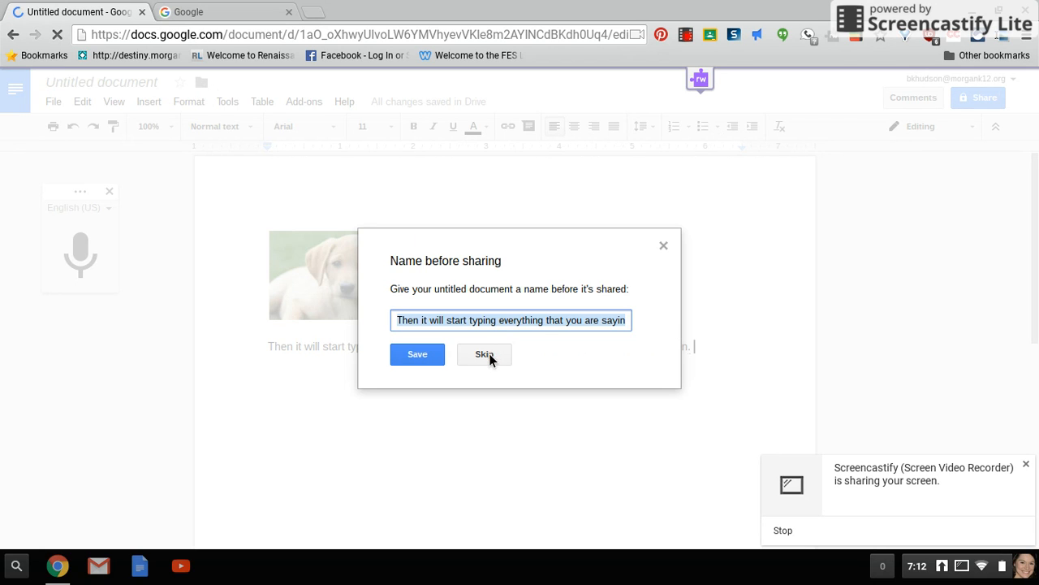
left_click(464, 356)
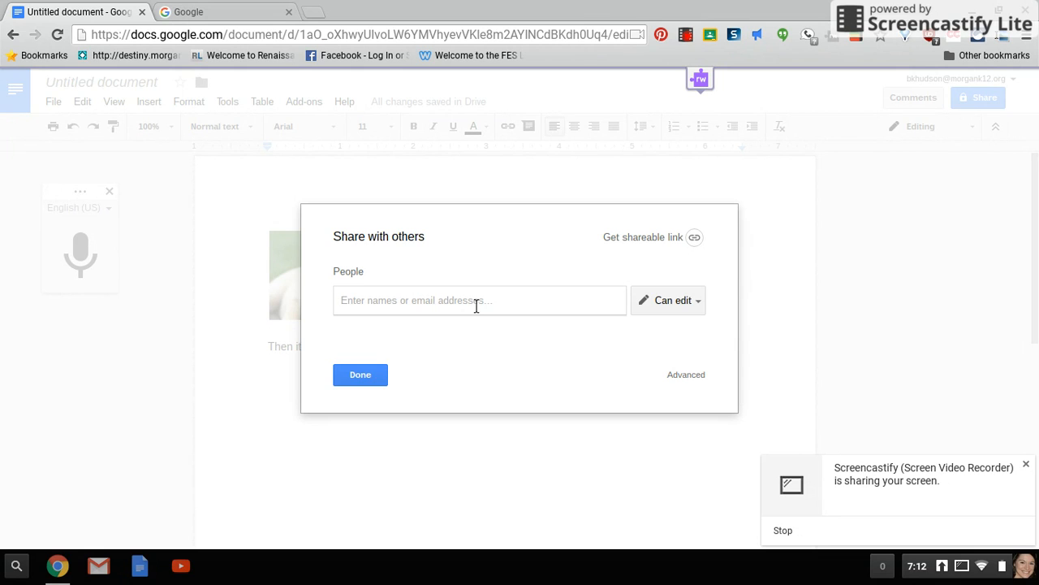
Enter a colleague's name as the sharing recipient and set their permission to Can view
type("jamie")
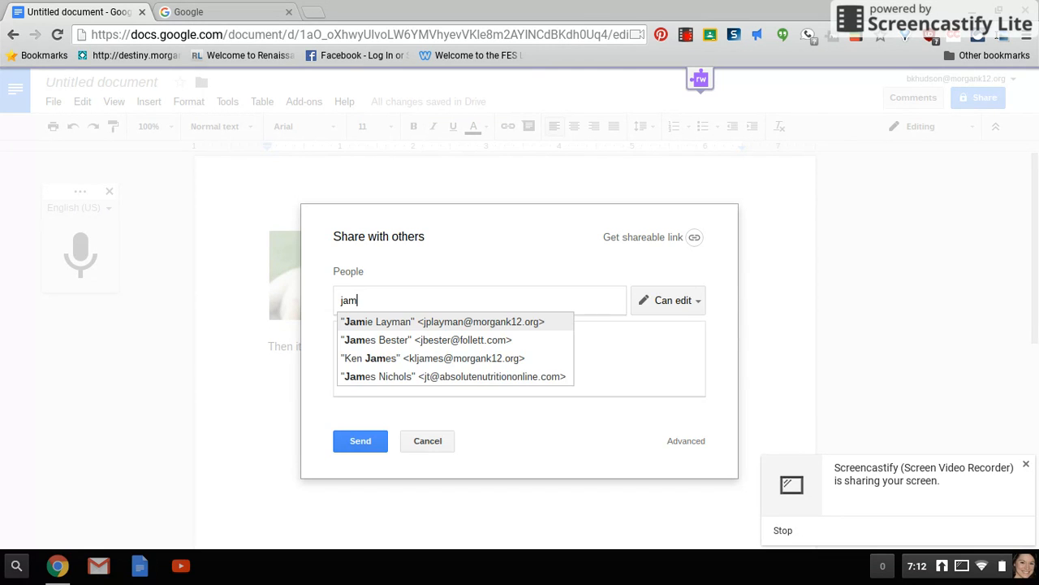
left_click(468, 324)
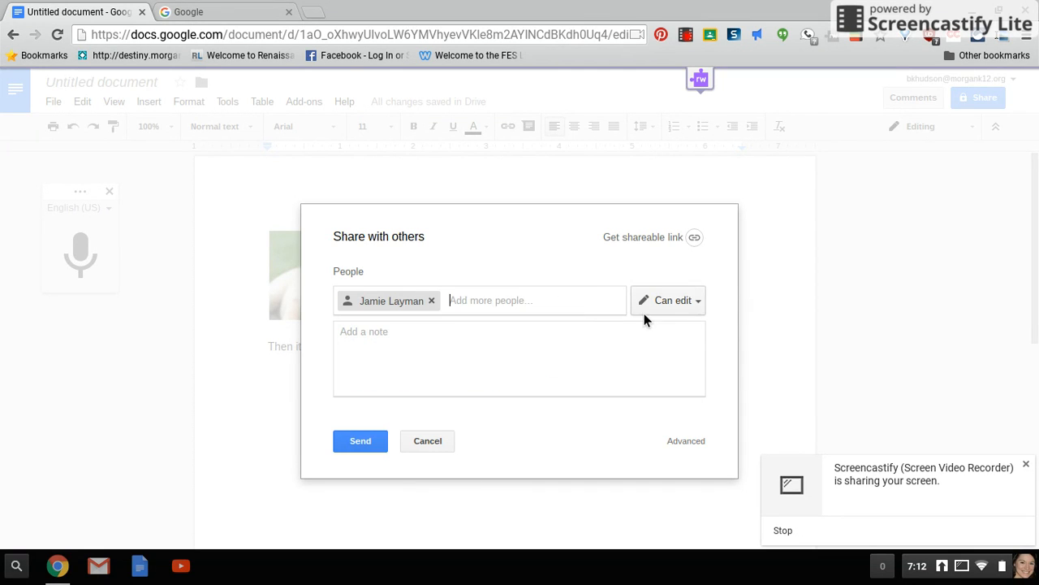
left_click(695, 306)
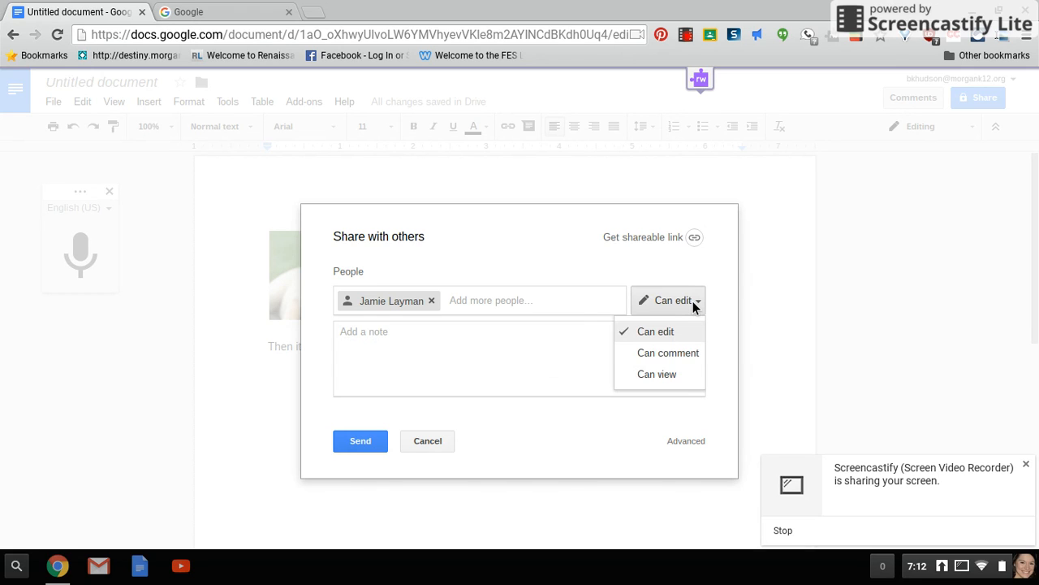
left_click(690, 384)
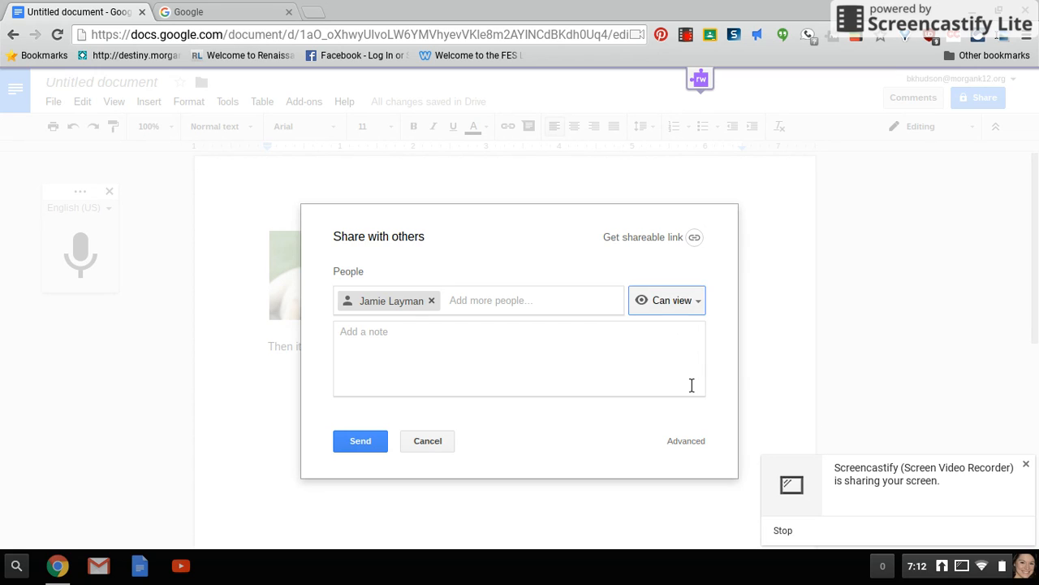
left_click(670, 307)
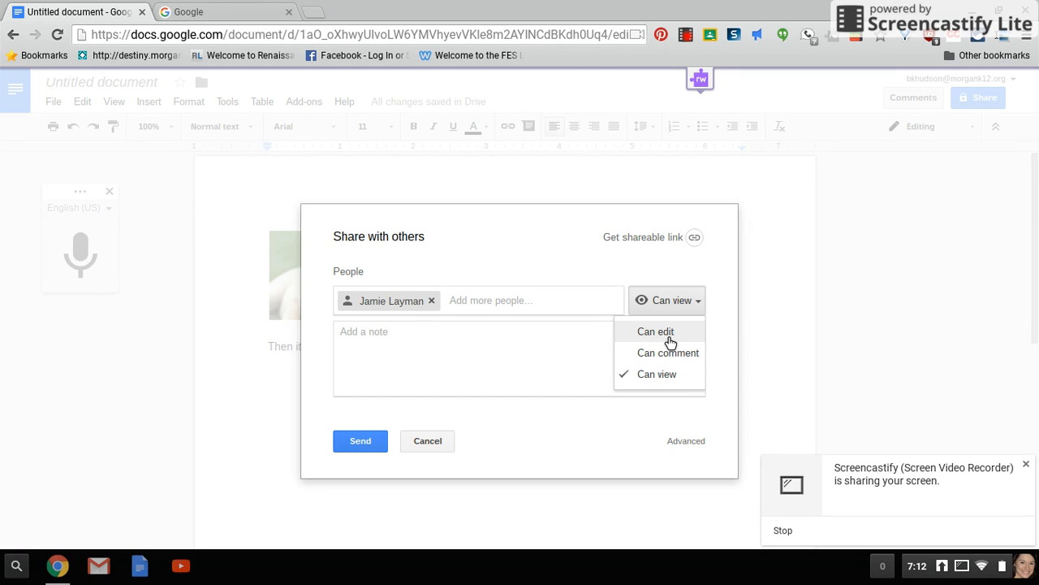
left_click(522, 356)
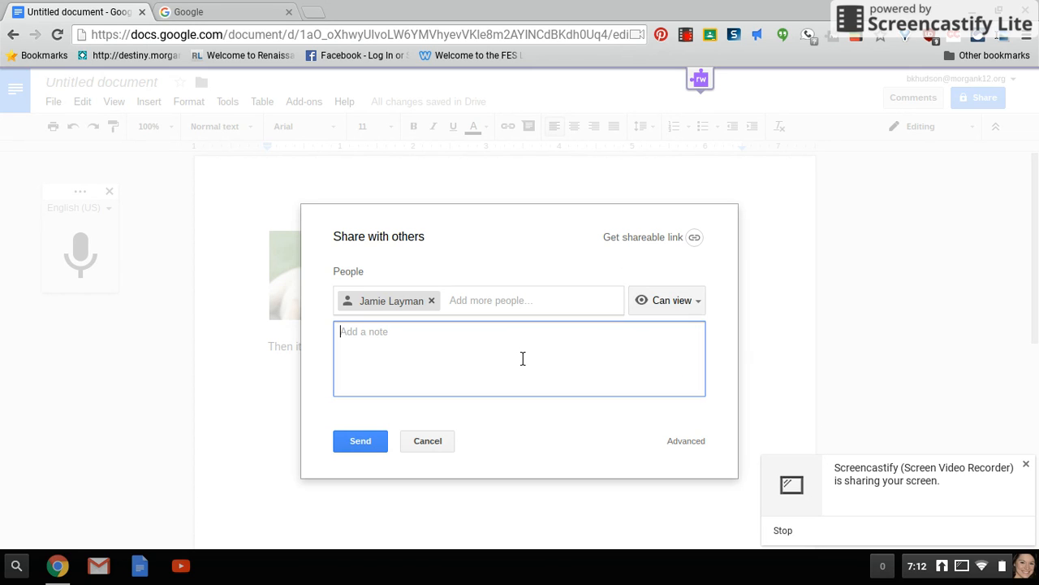
Turn on view-only link sharing for anyone at Morgan County Schools, cancel the pending invitation and finish sharing
left_click(692, 238)
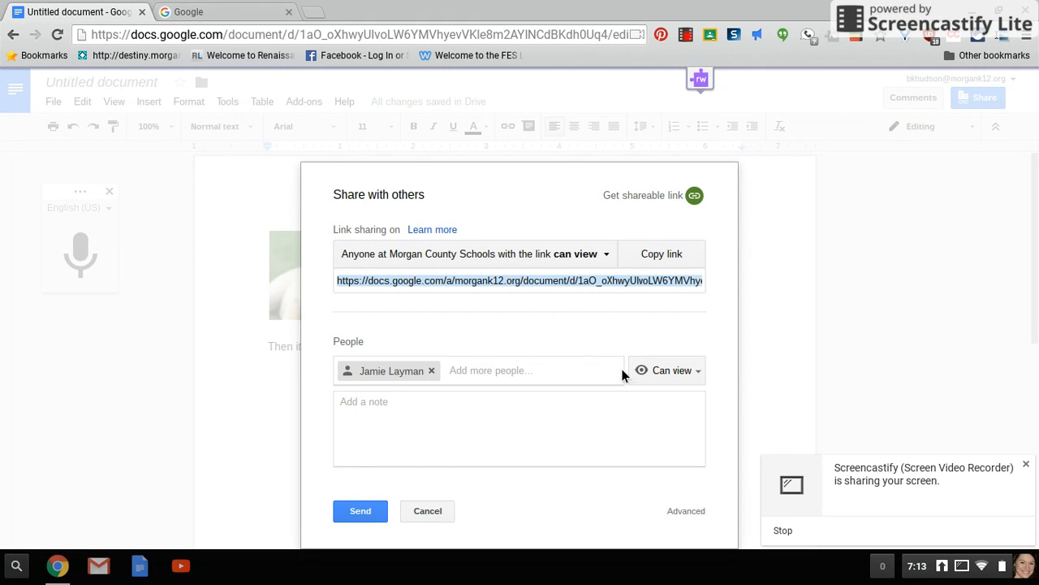
left_click(649, 374)
left_click(424, 510)
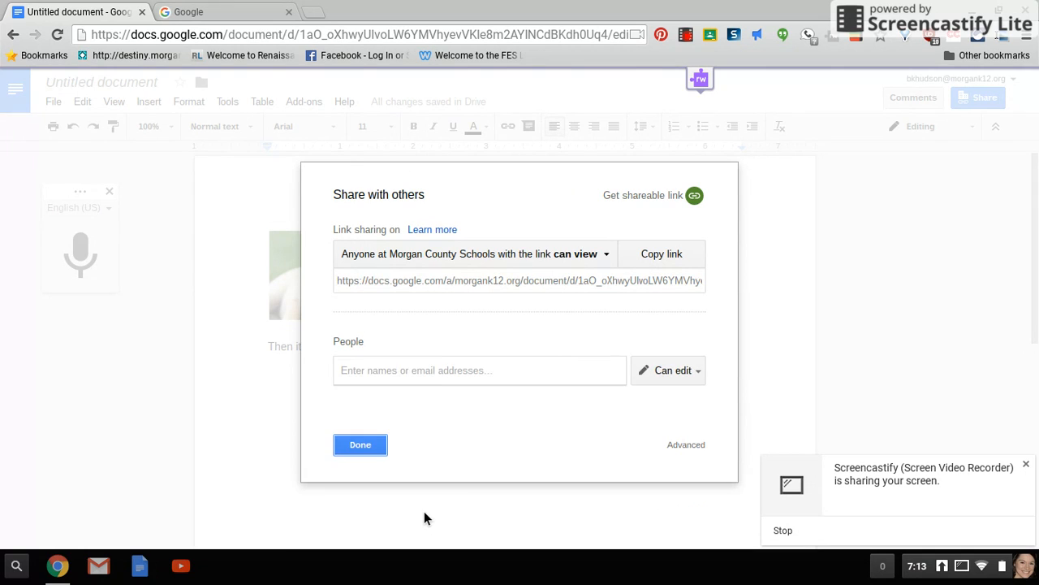
left_click(376, 447)
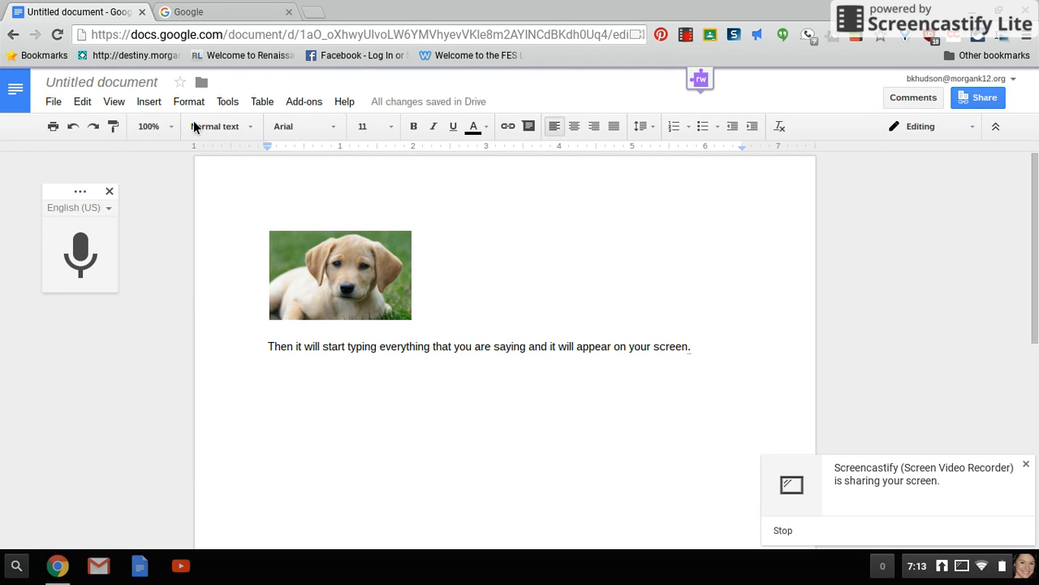
Rename the untitled document as "Dog Example"
left_click(155, 89)
type("Dog Example")
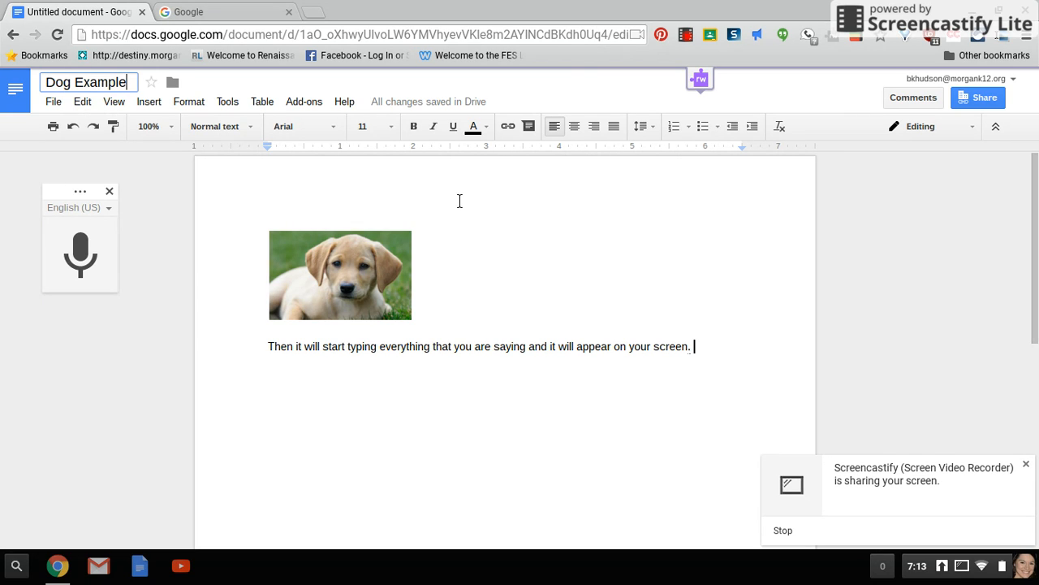
key("Return")
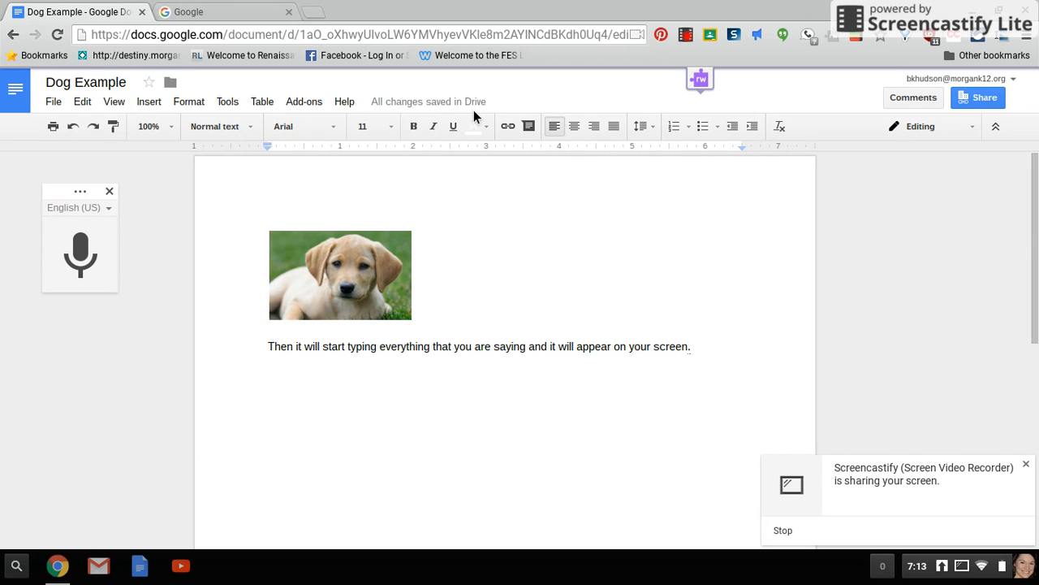
Open the document's revision history and restore the revision from Today, 7:00 AM
left_click(398, 106)
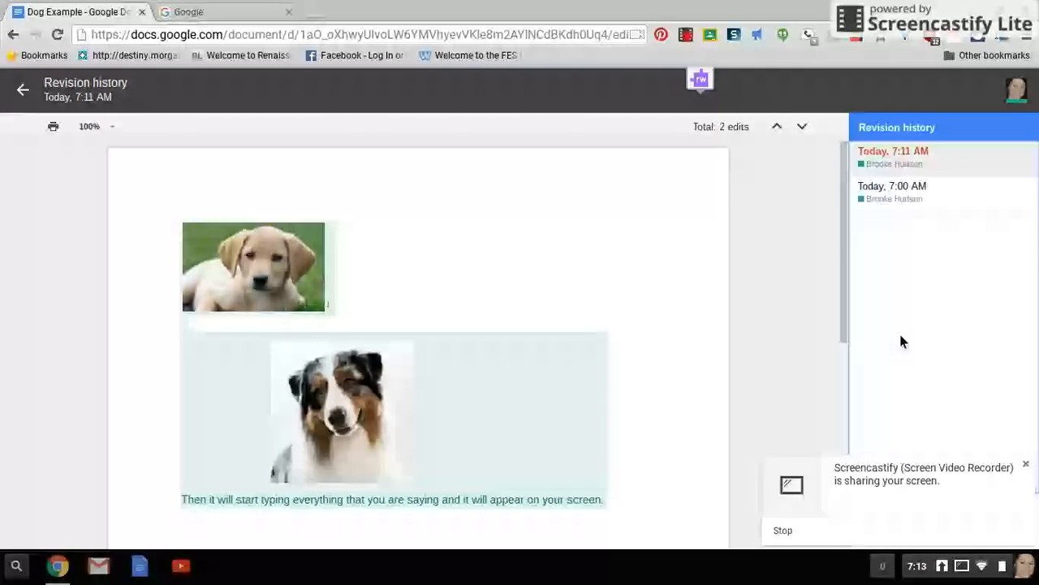
left_click(914, 204)
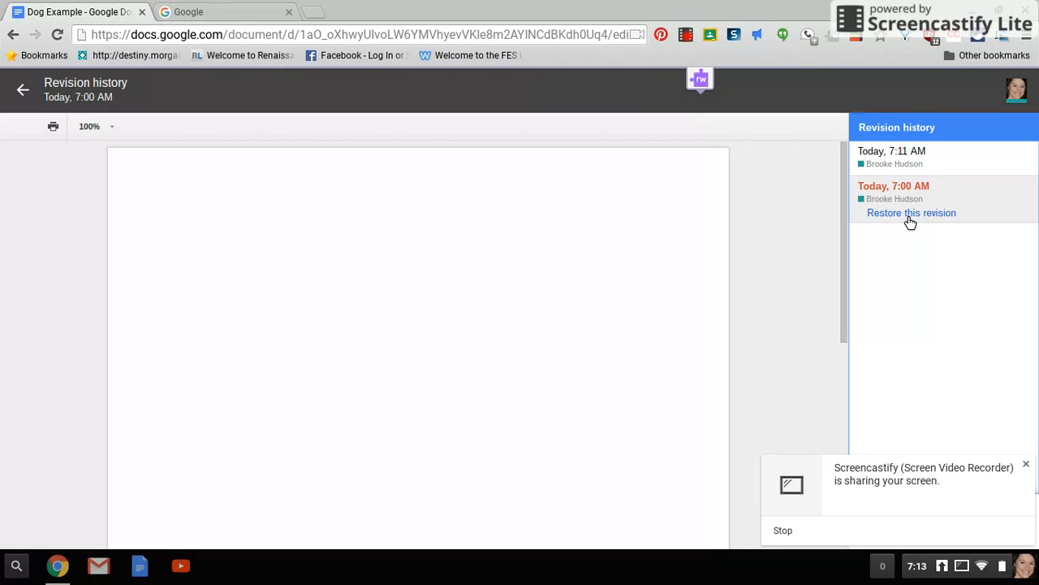
left_click(904, 214)
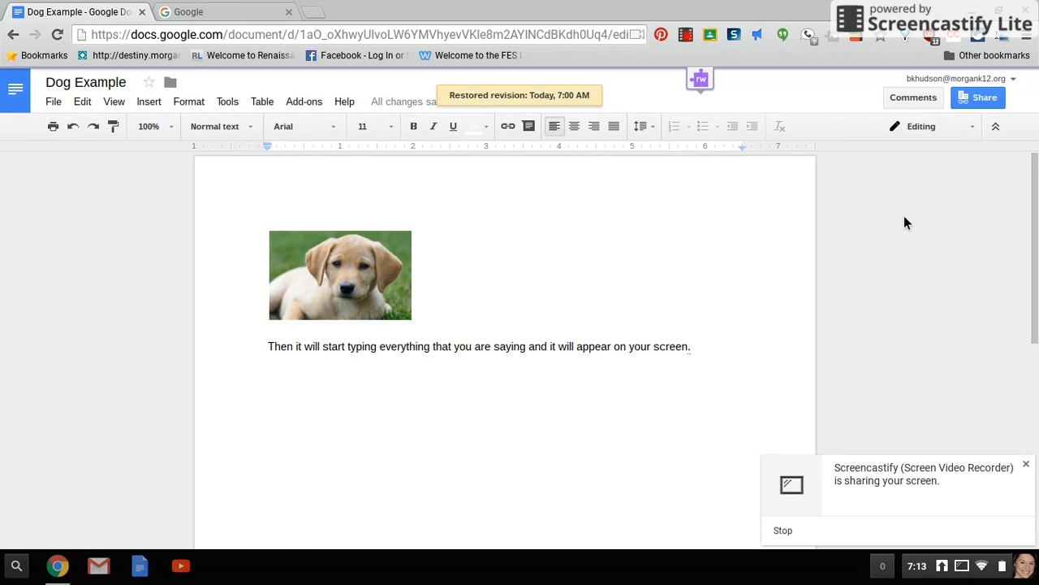